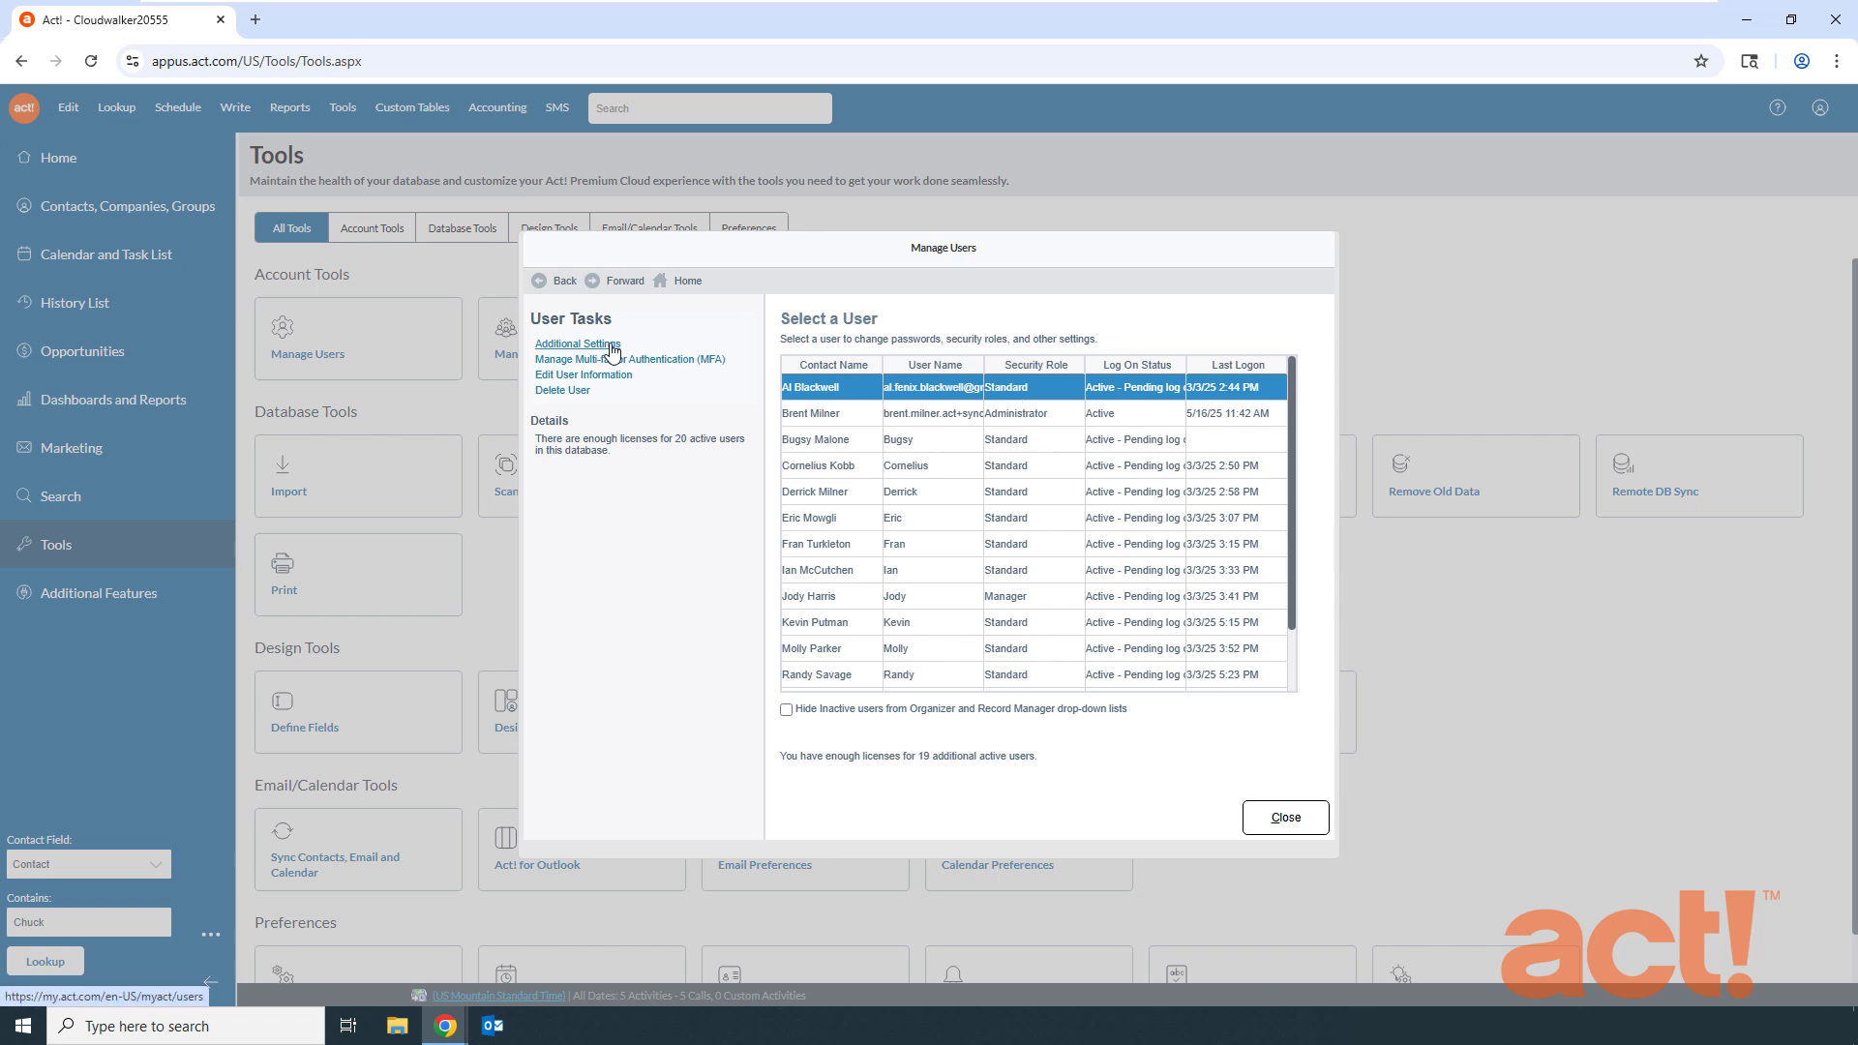
- Open Additional Settings in a new tab, keeping Cloudwalker20555 as the selected database
left_click(613, 346)
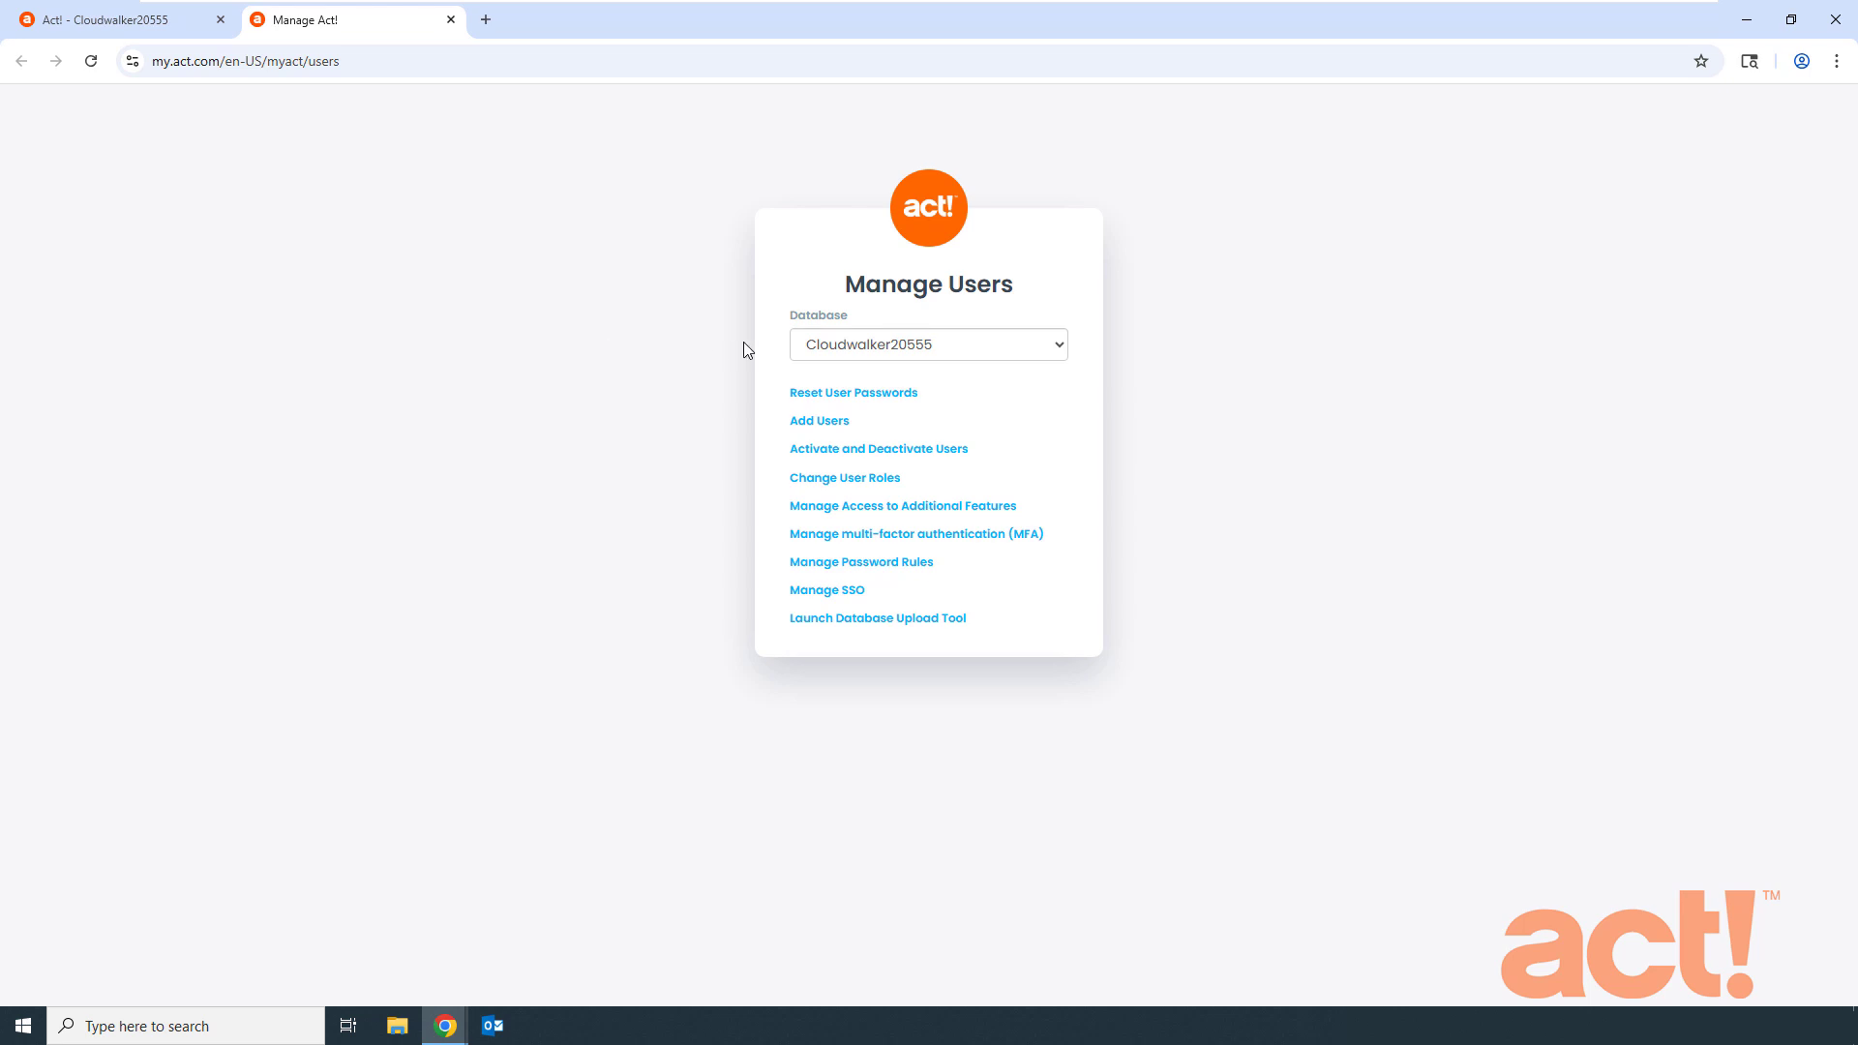
left_click(892, 346)
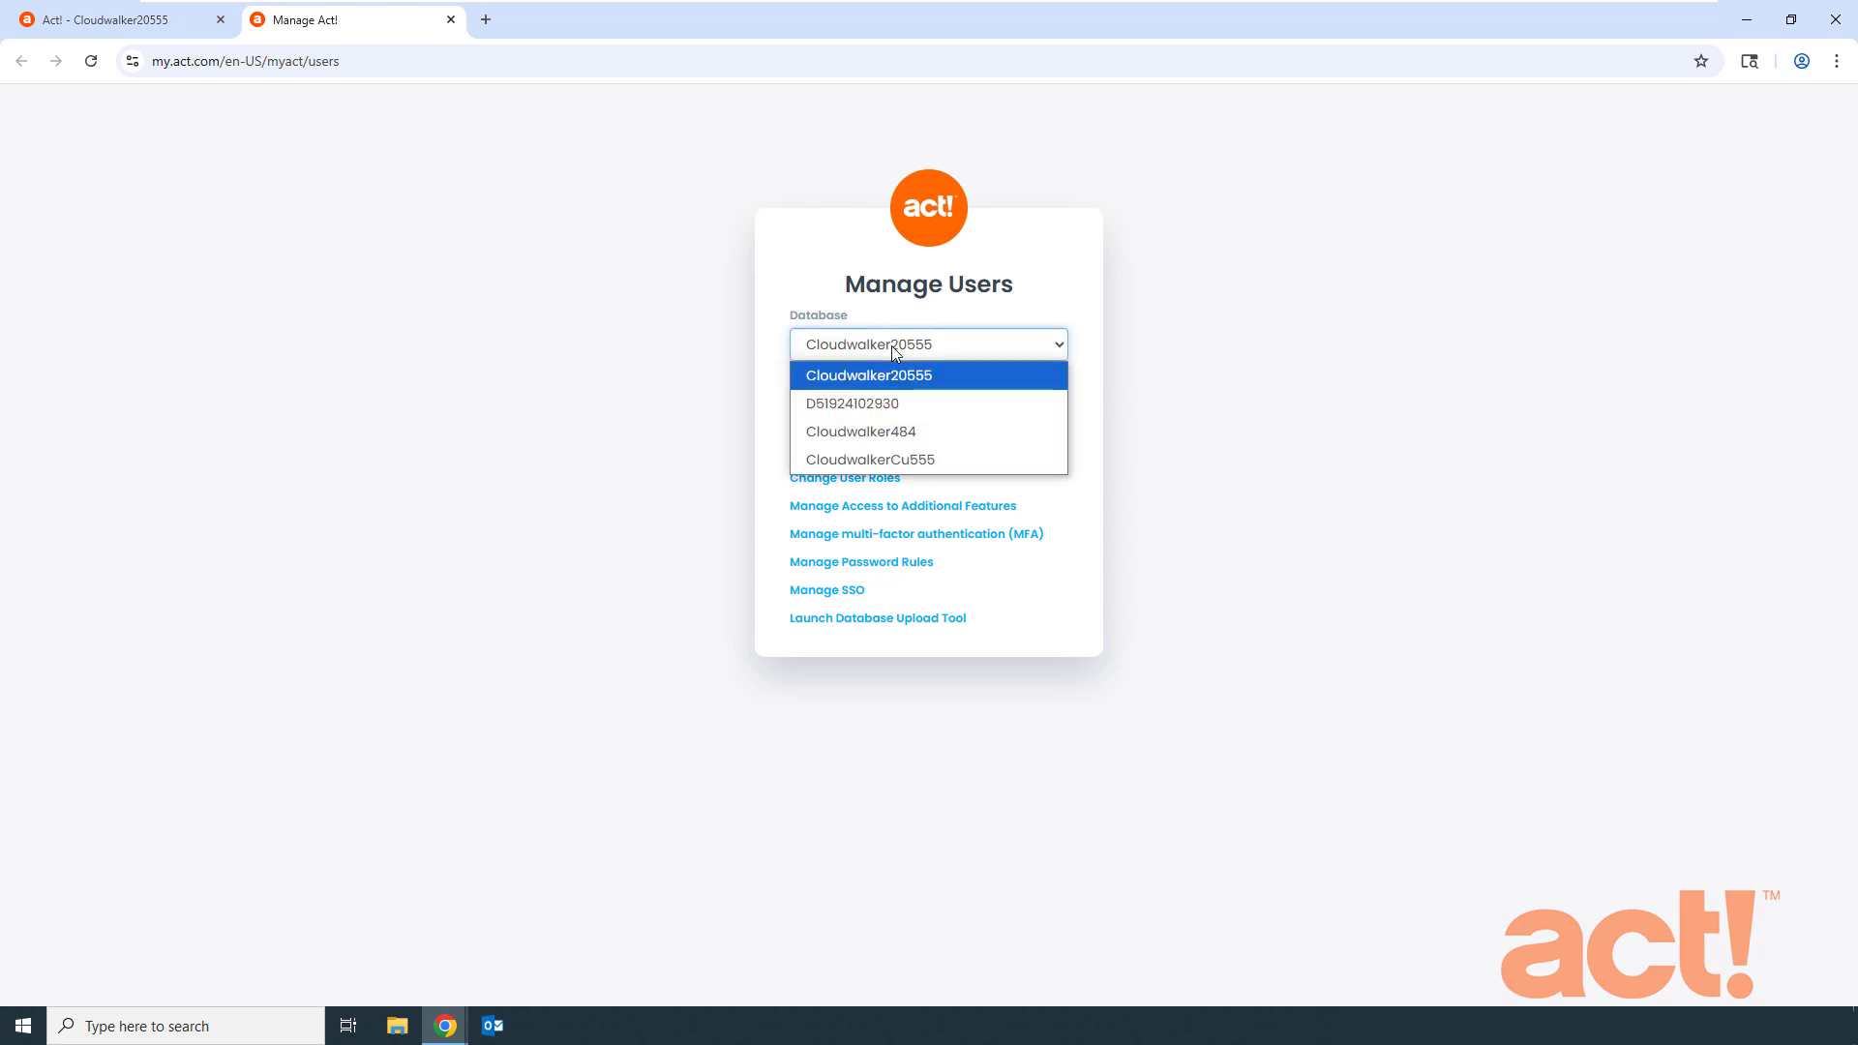
left_click(892, 345)
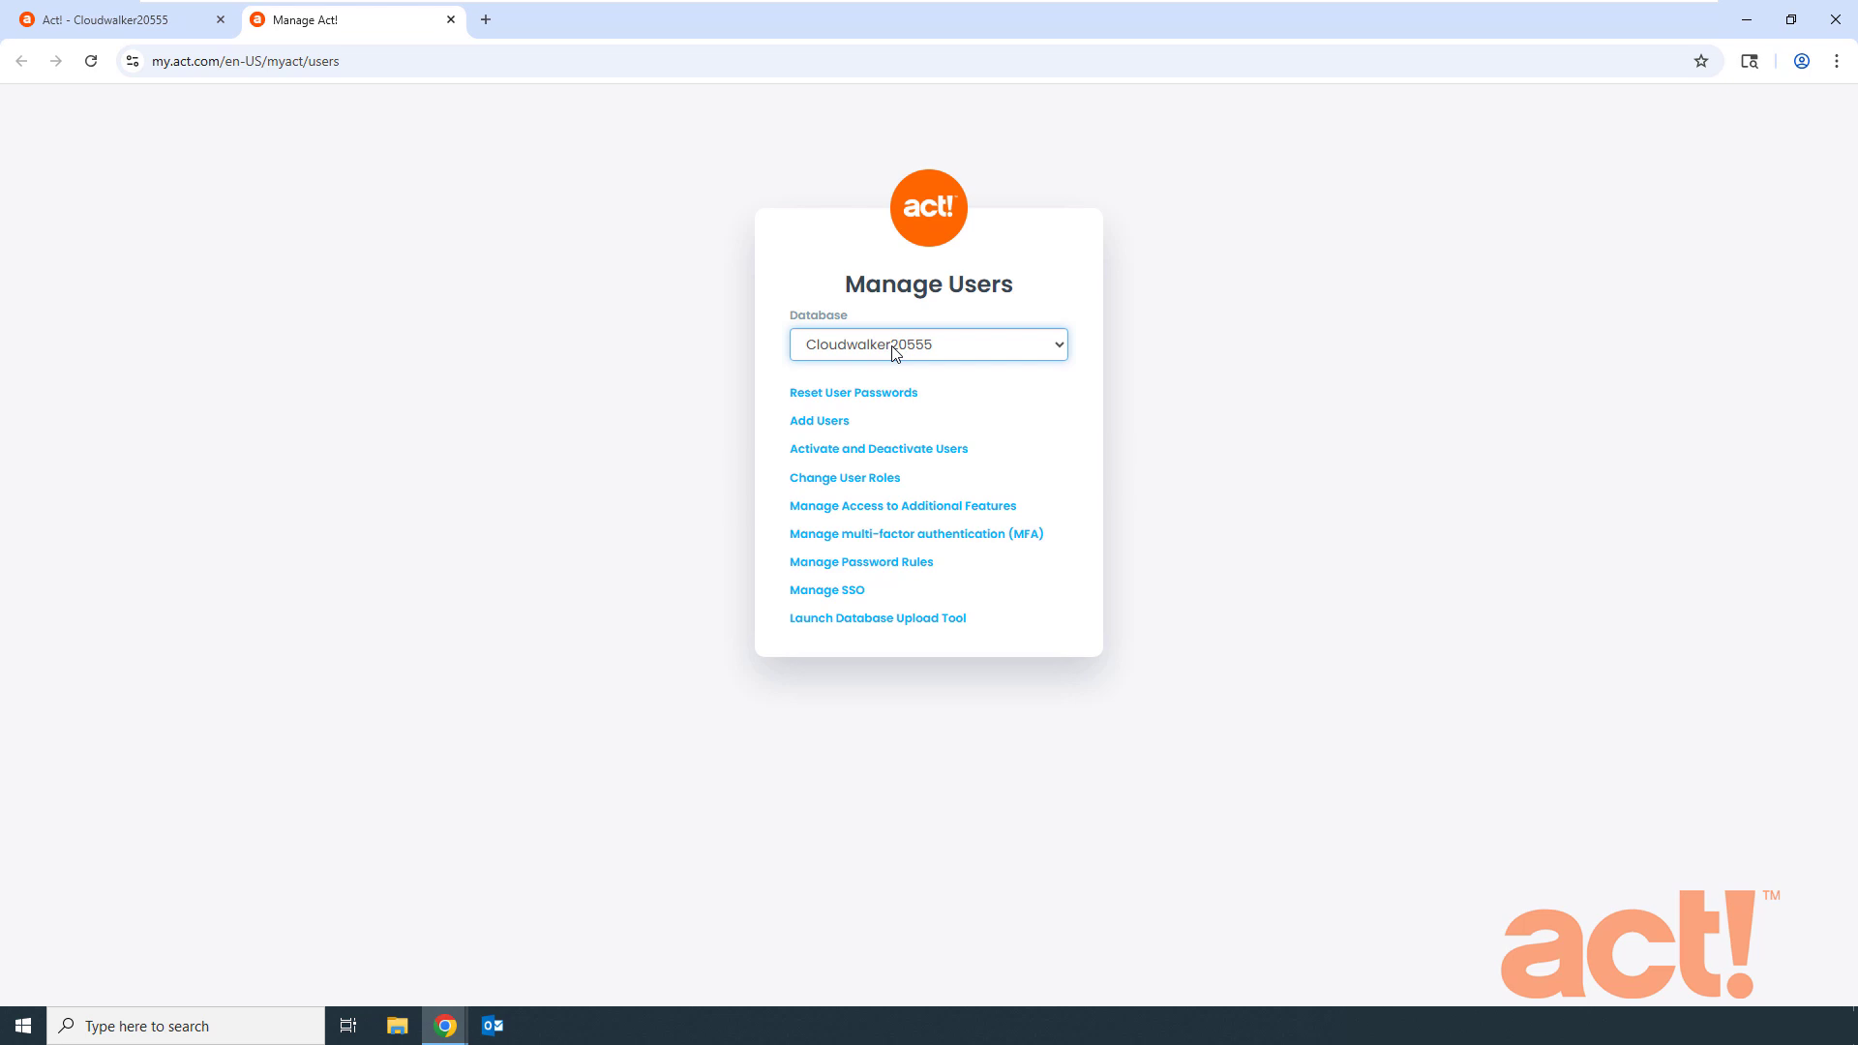
- Start a new user and enter their first name, last name and pasted e-mail address
left_click(837, 426)
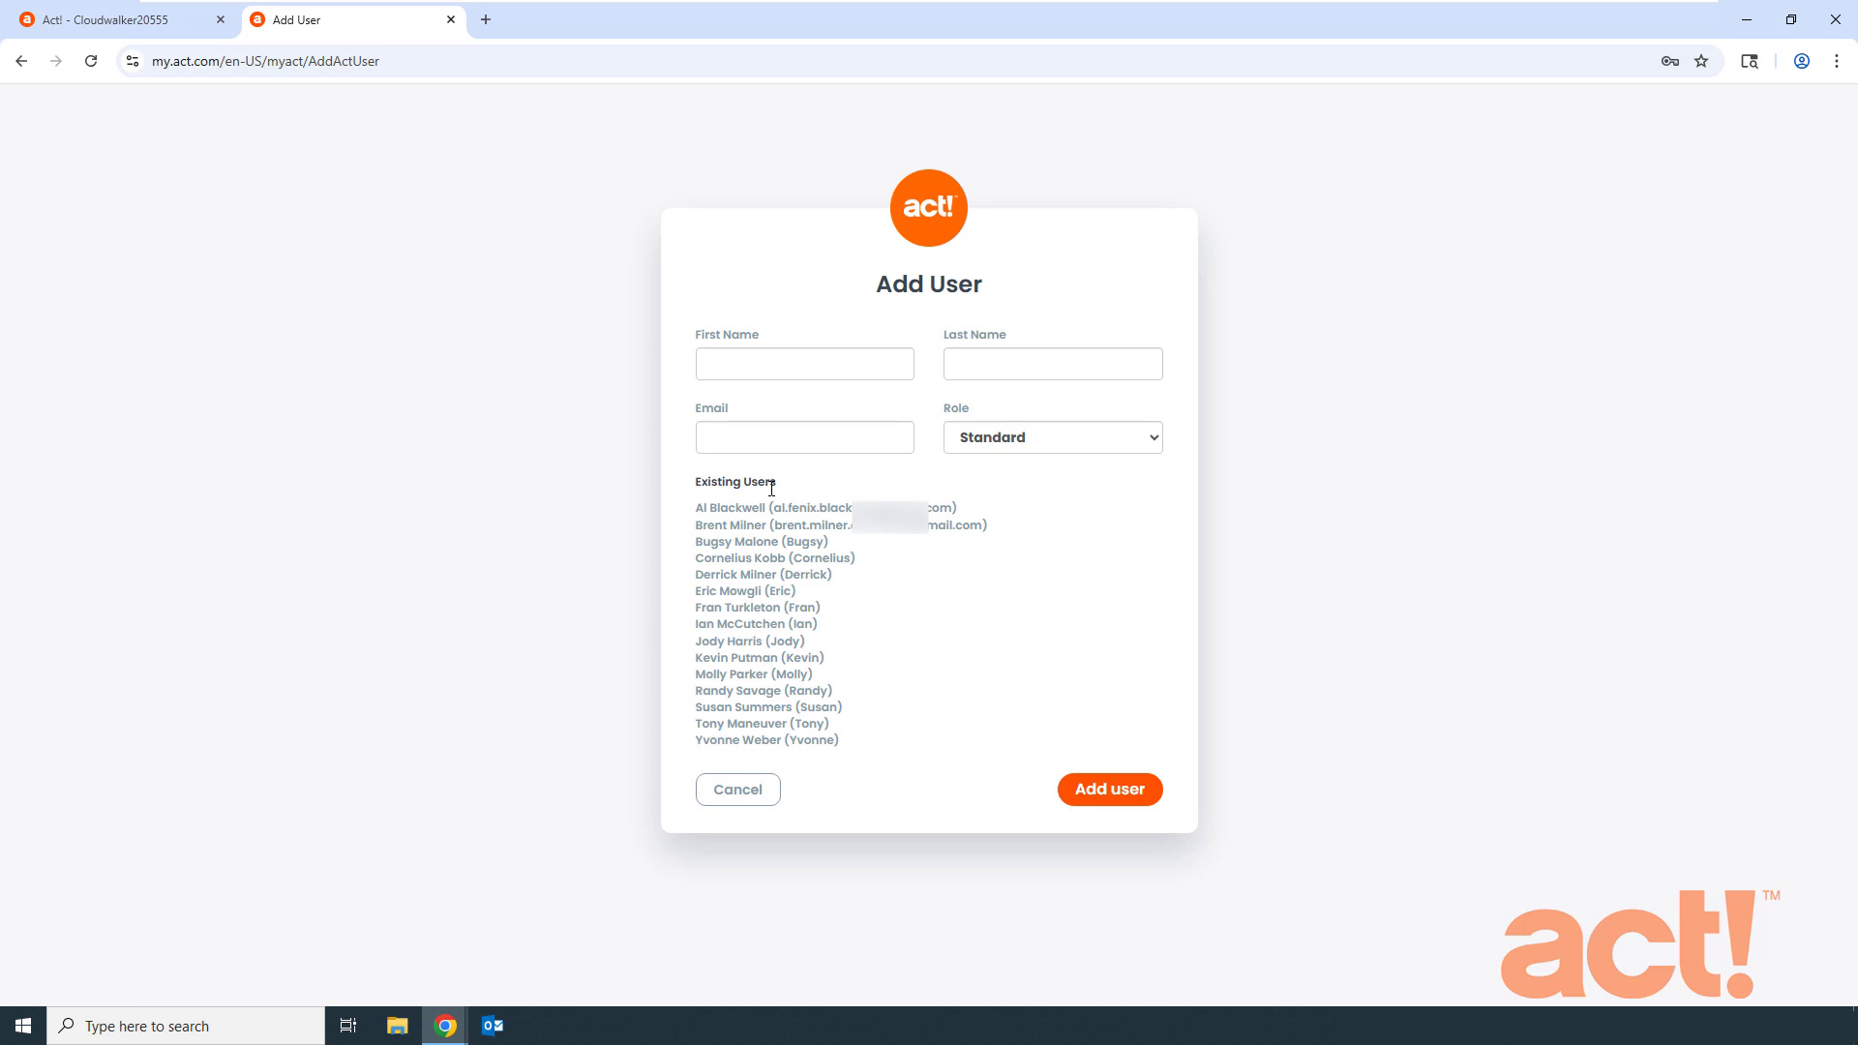
left_click(773, 366)
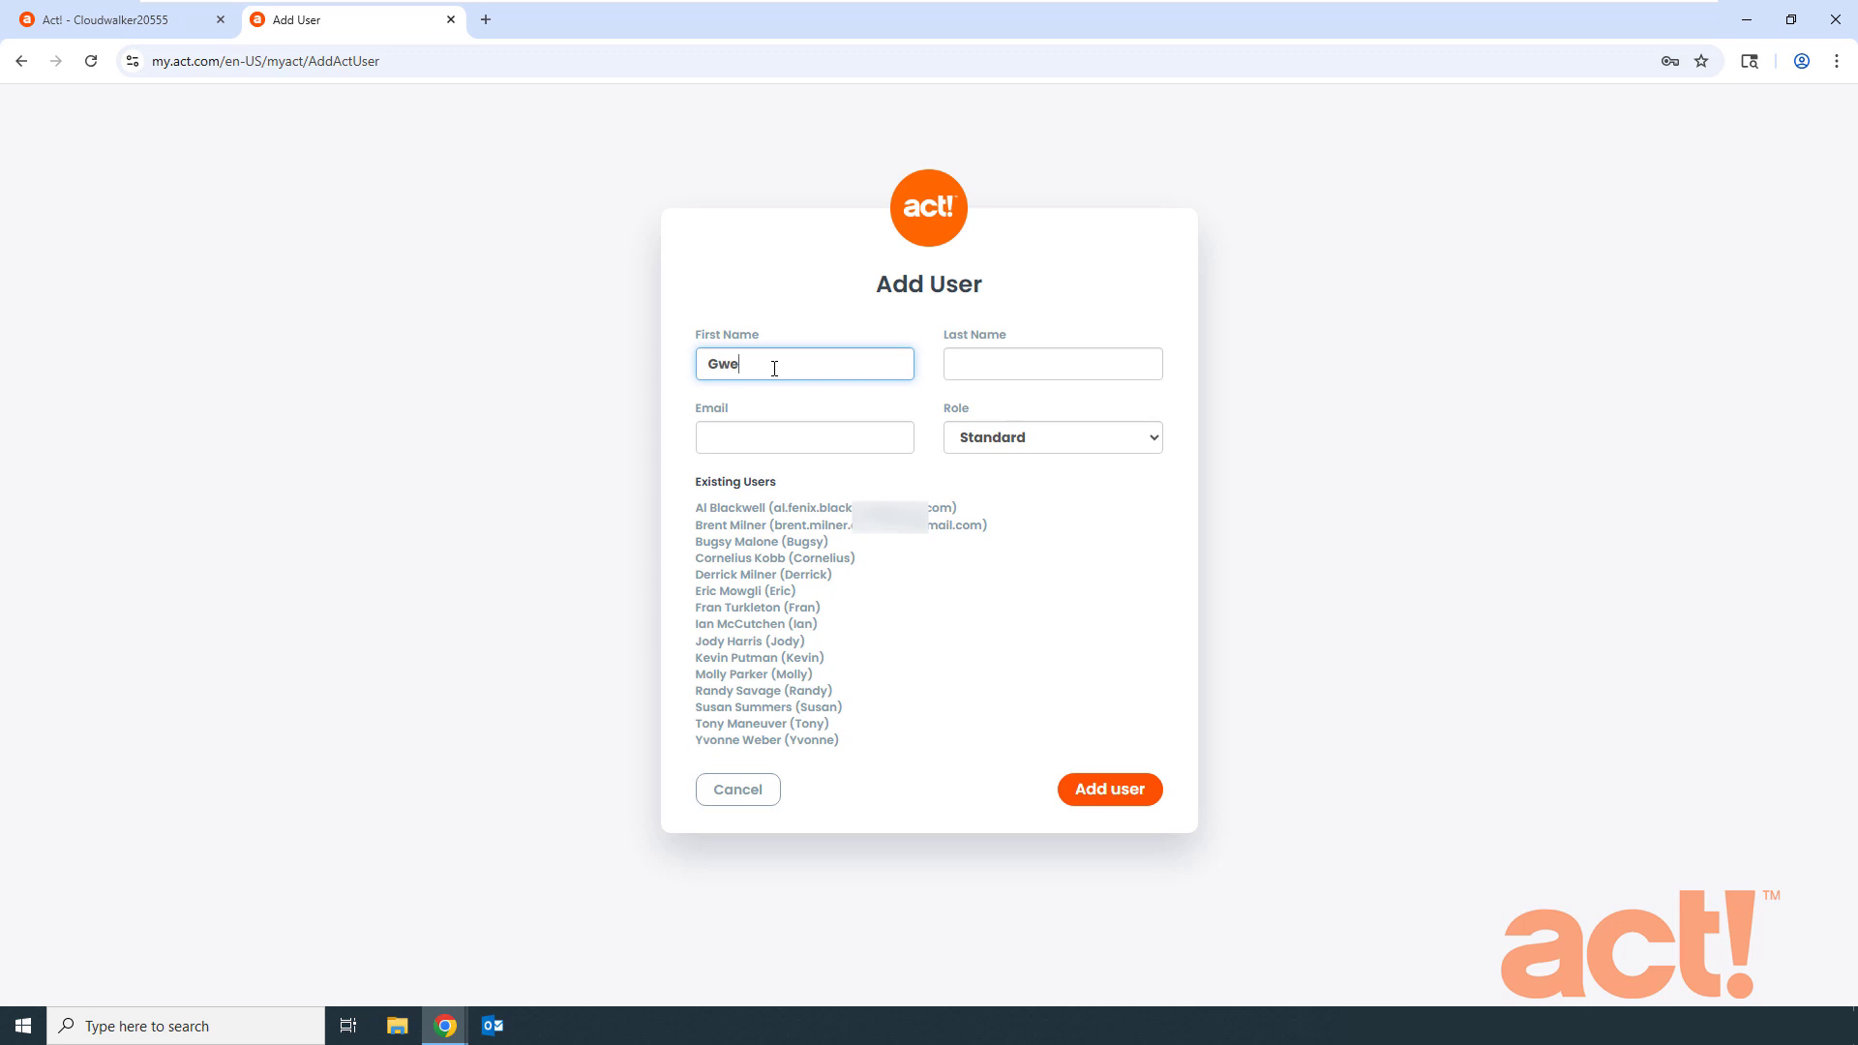
key("Tab")
key("Tab")
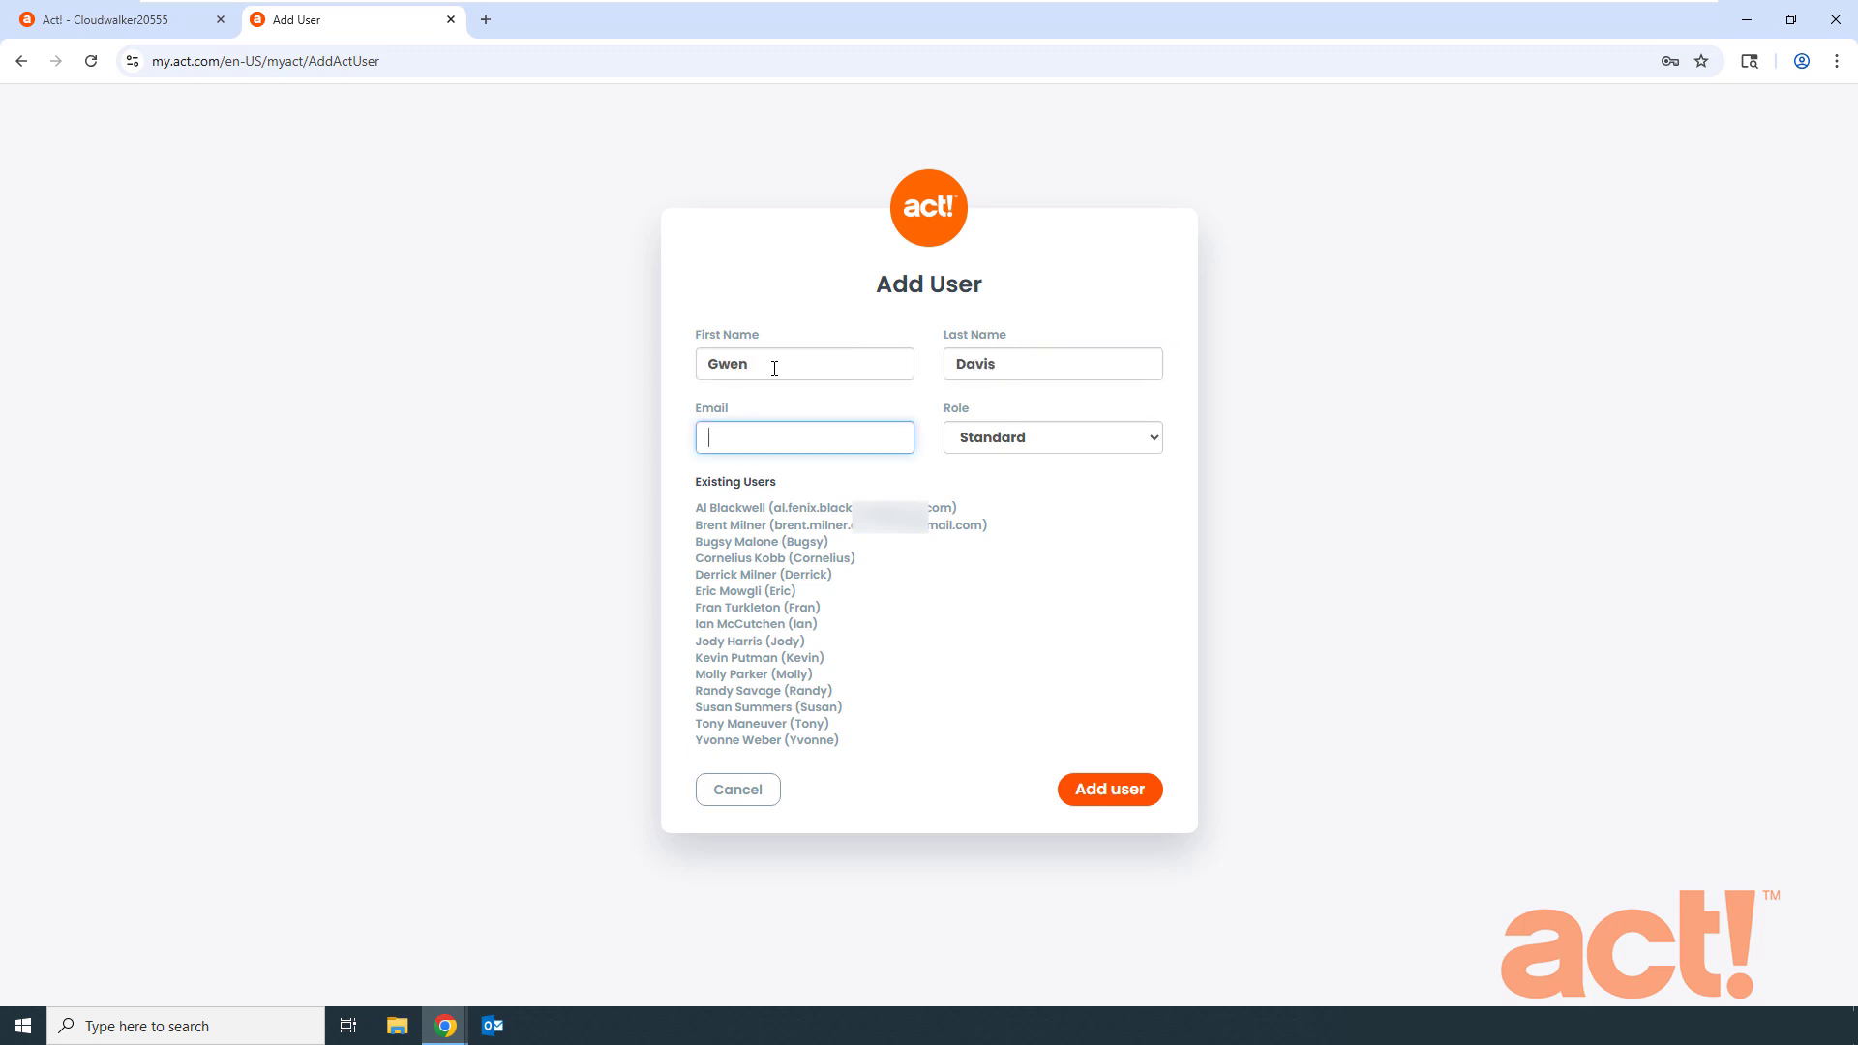
key("ctrl+v")
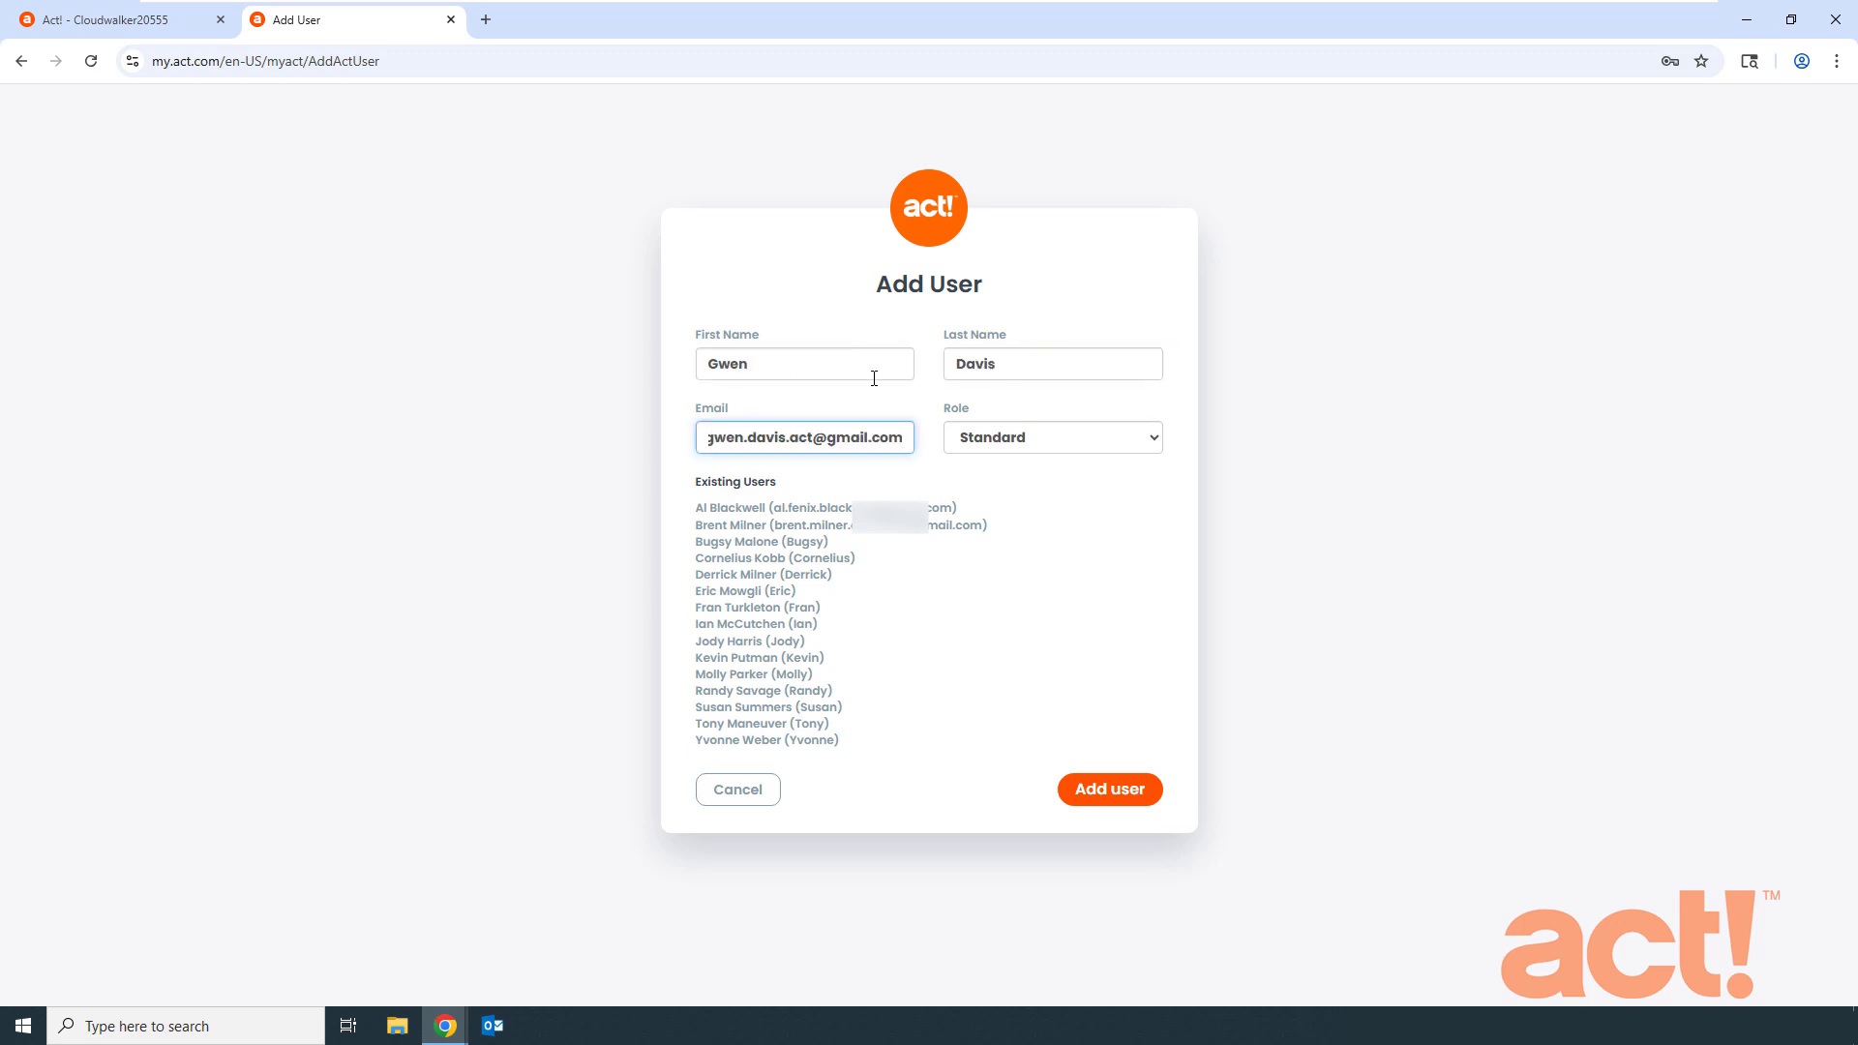
- Leave the role as Standard and create the user account
left_click(1054, 444)
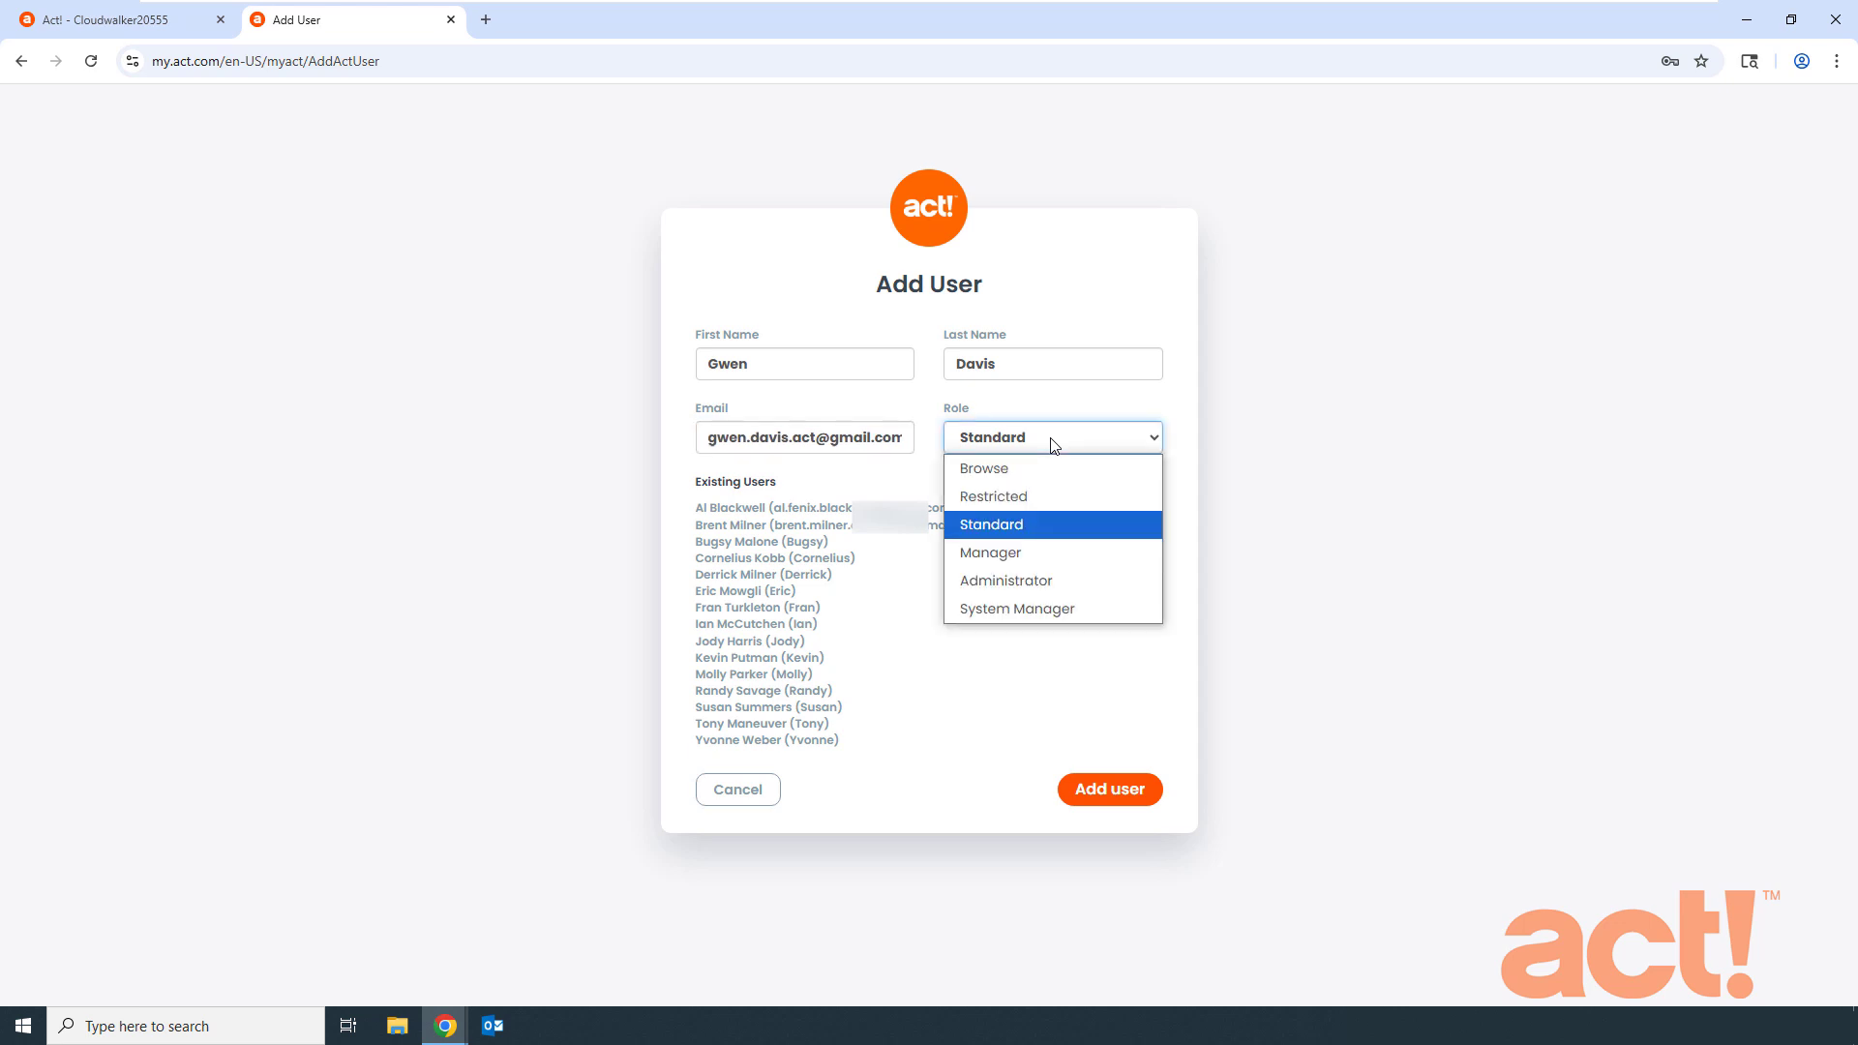
left_click(1009, 534)
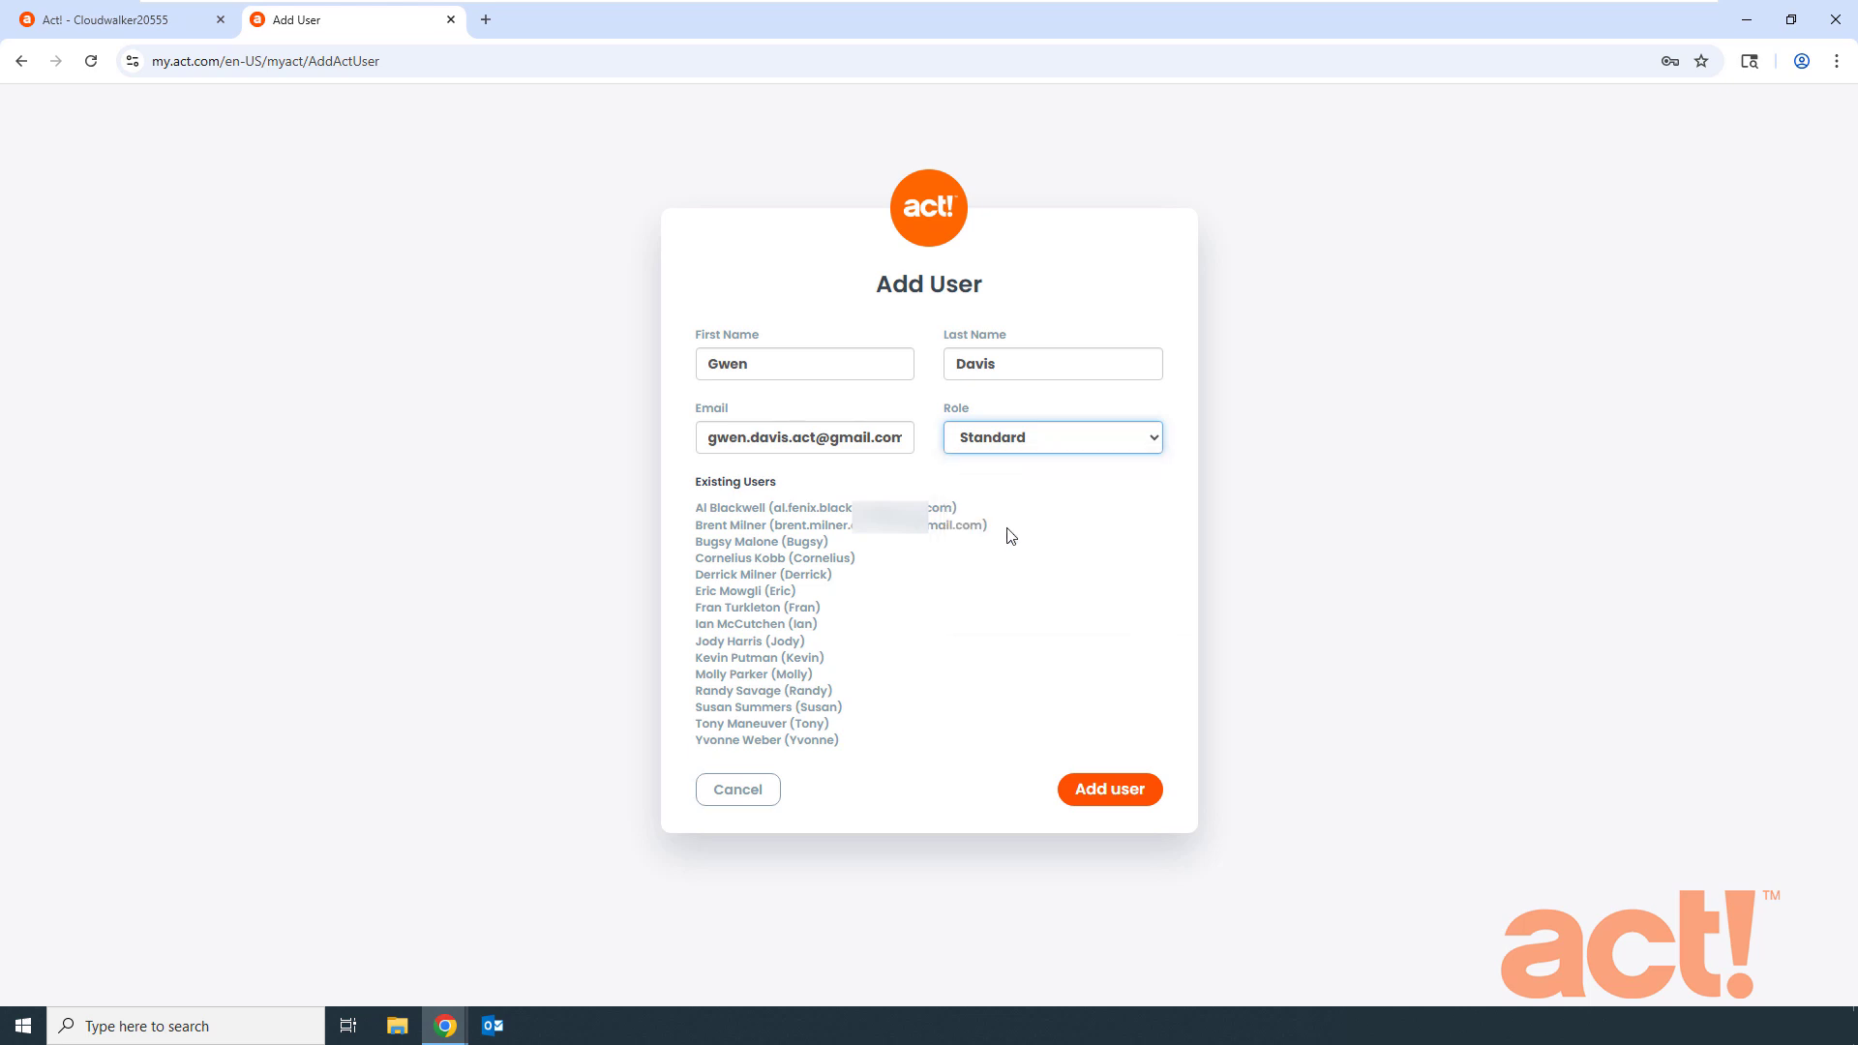
left_click(1112, 798)
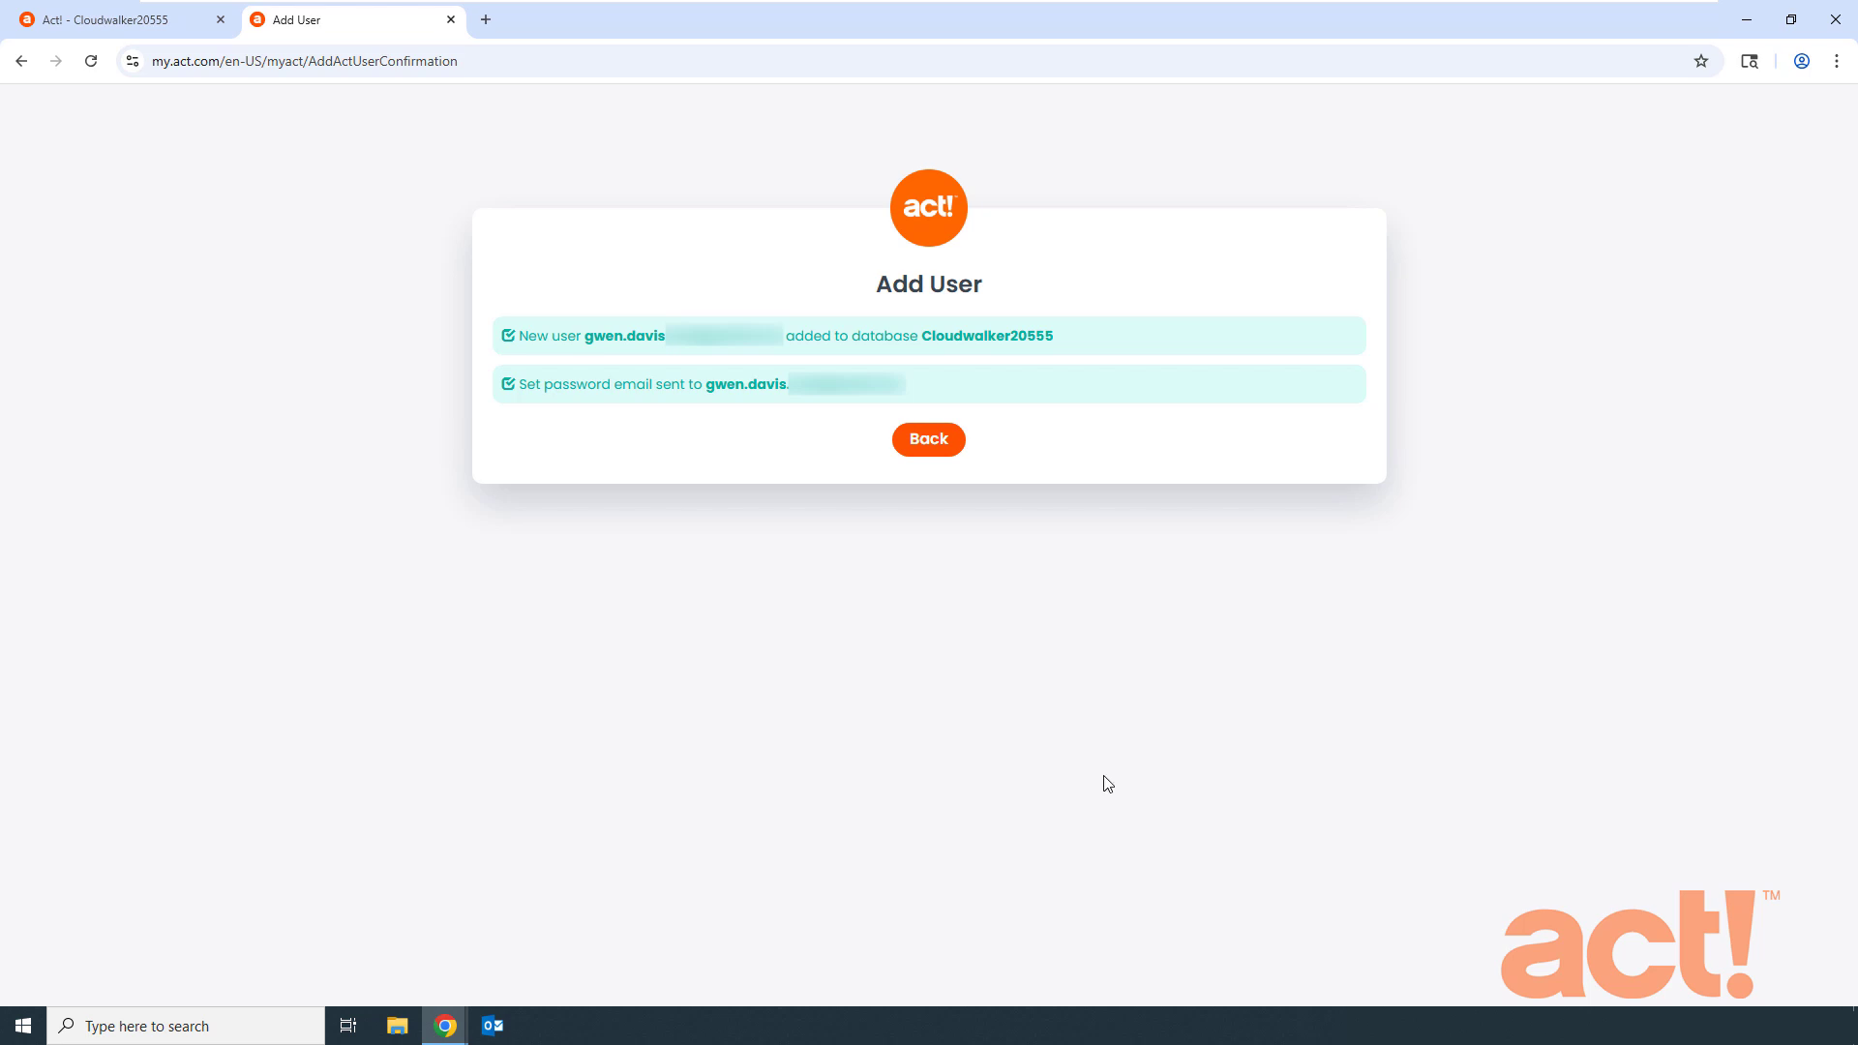
- Go back to Manage Users, select the new user in Reset User Passwords, then cancel
left_click(919, 443)
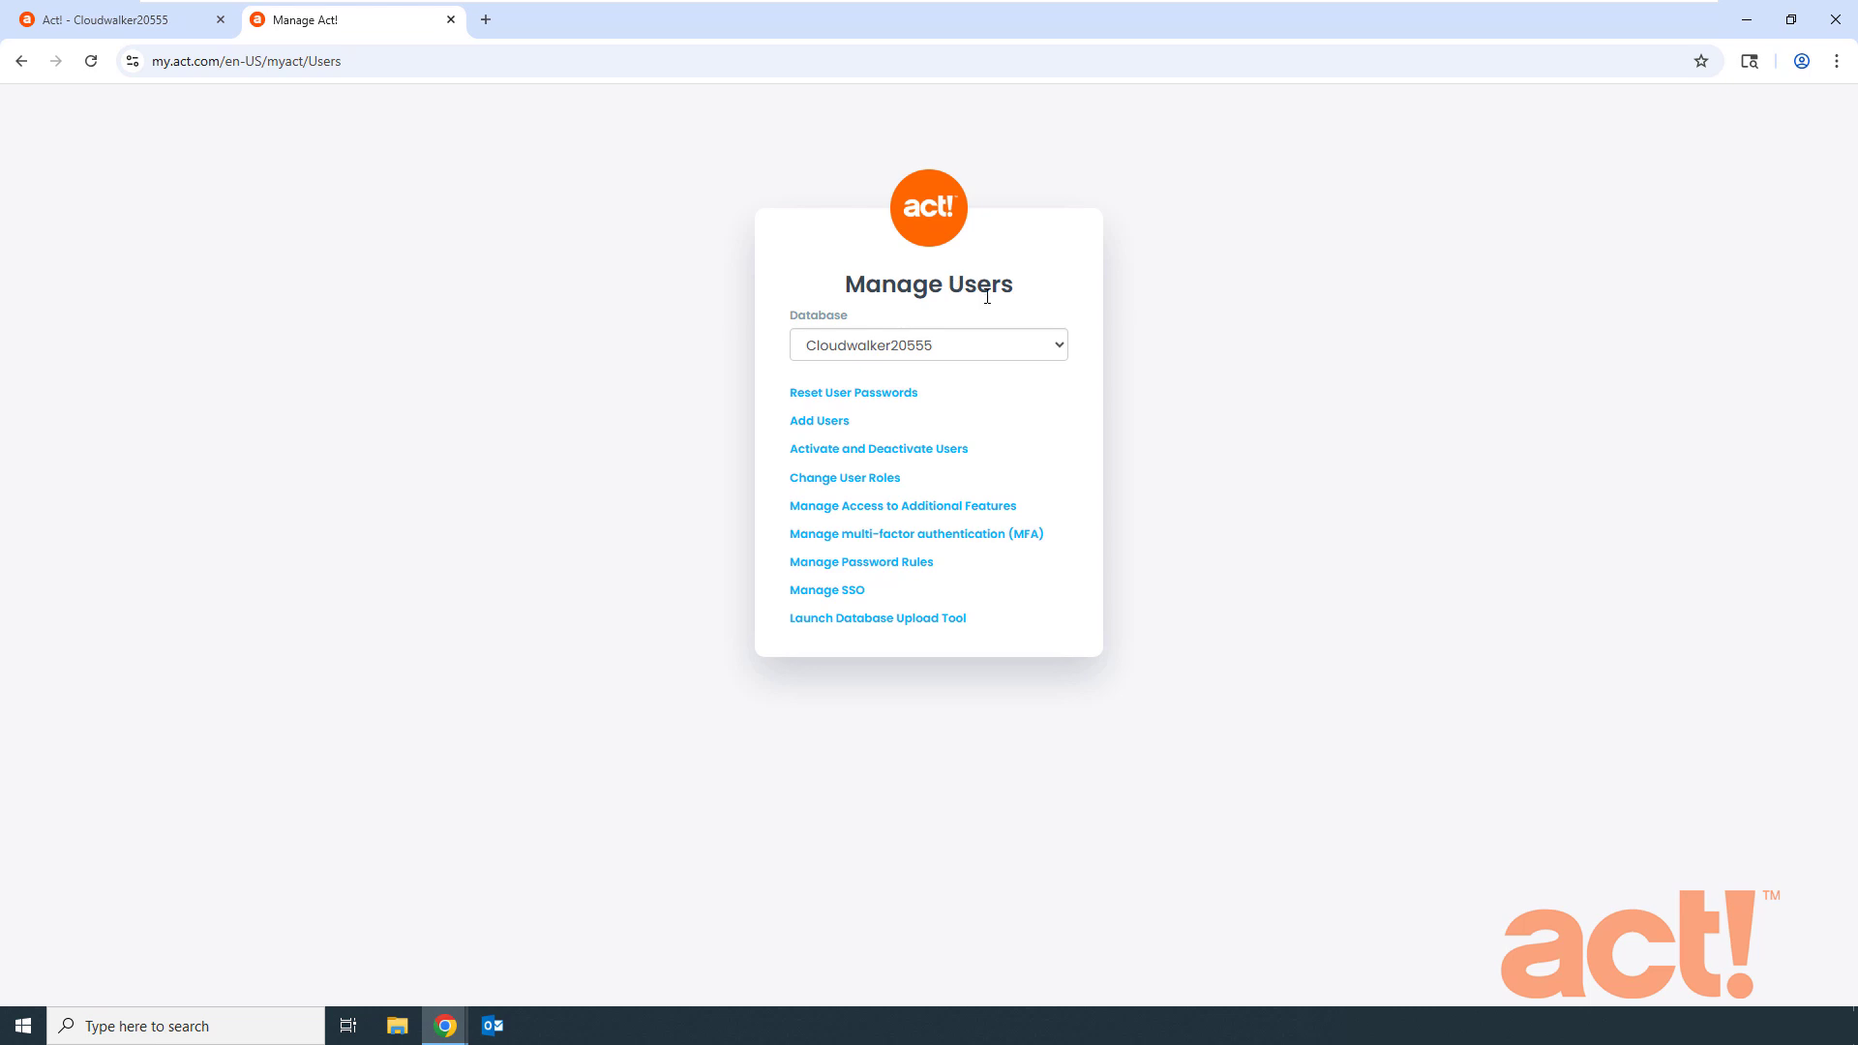
left_click(878, 401)
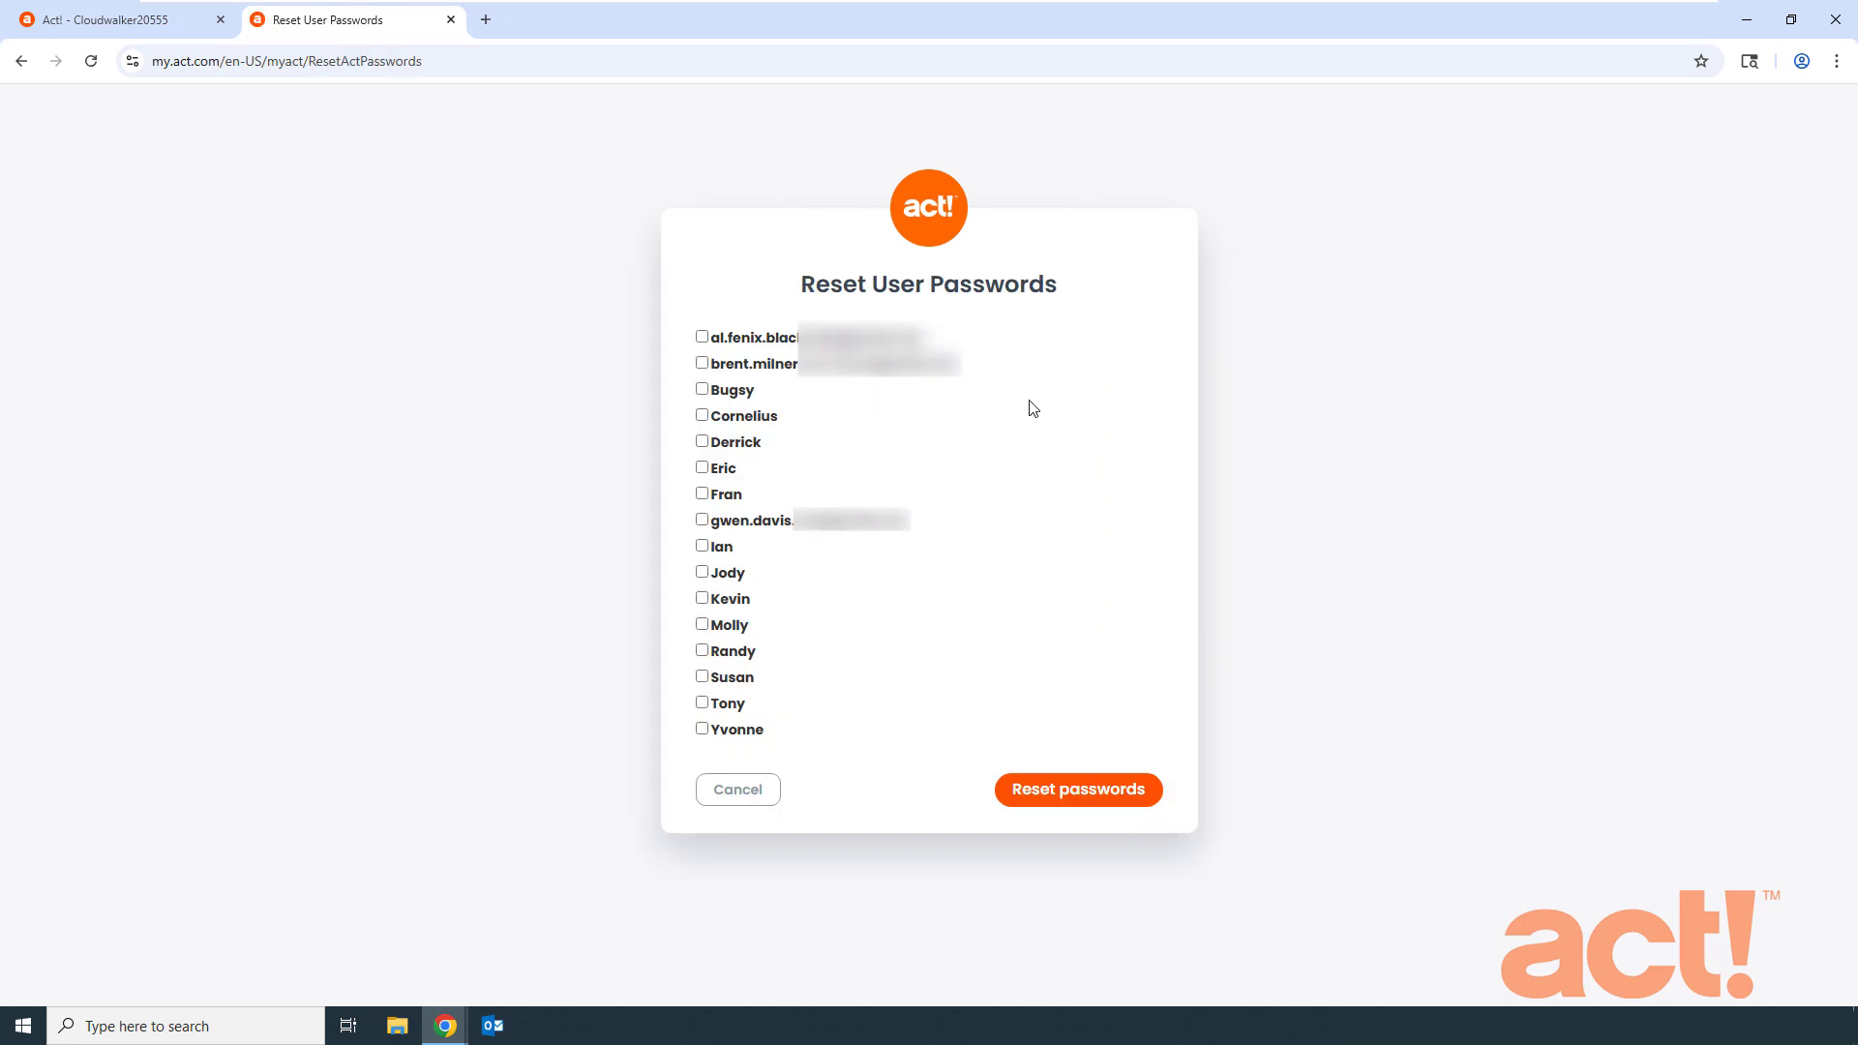
left_click(702, 520)
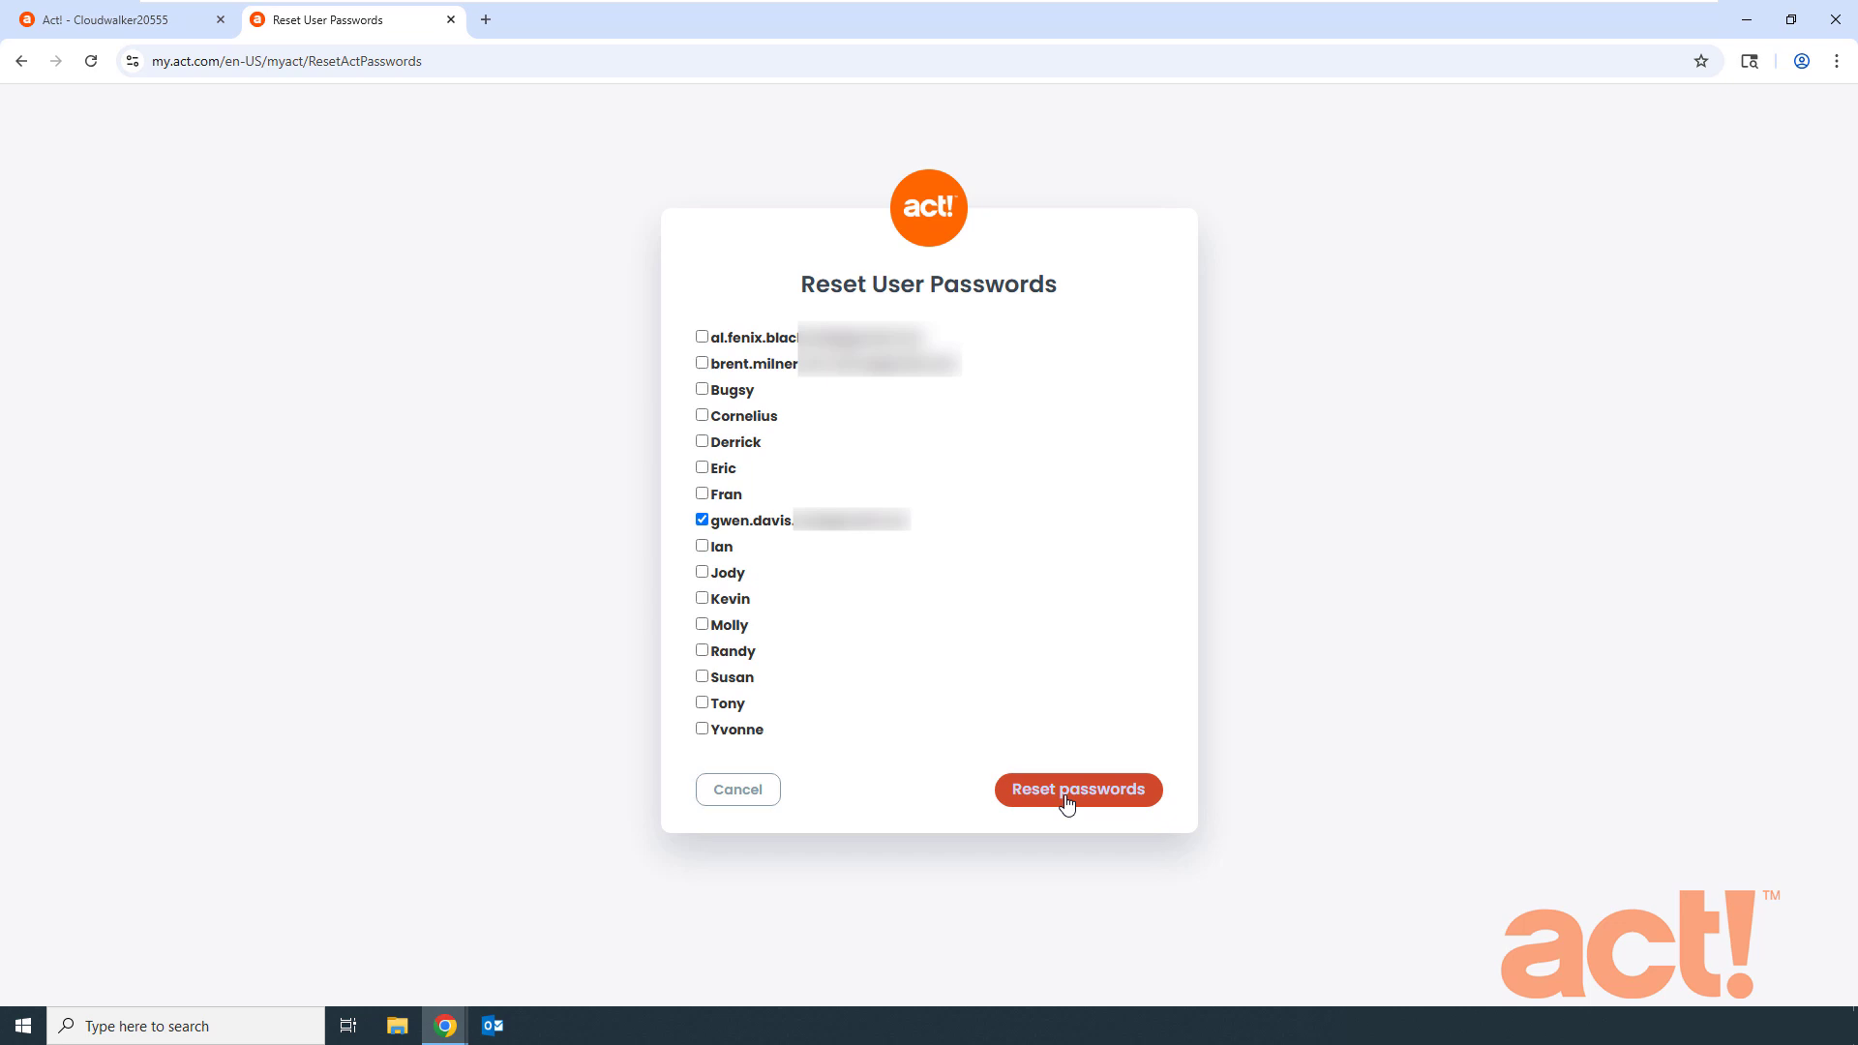
left_click(747, 796)
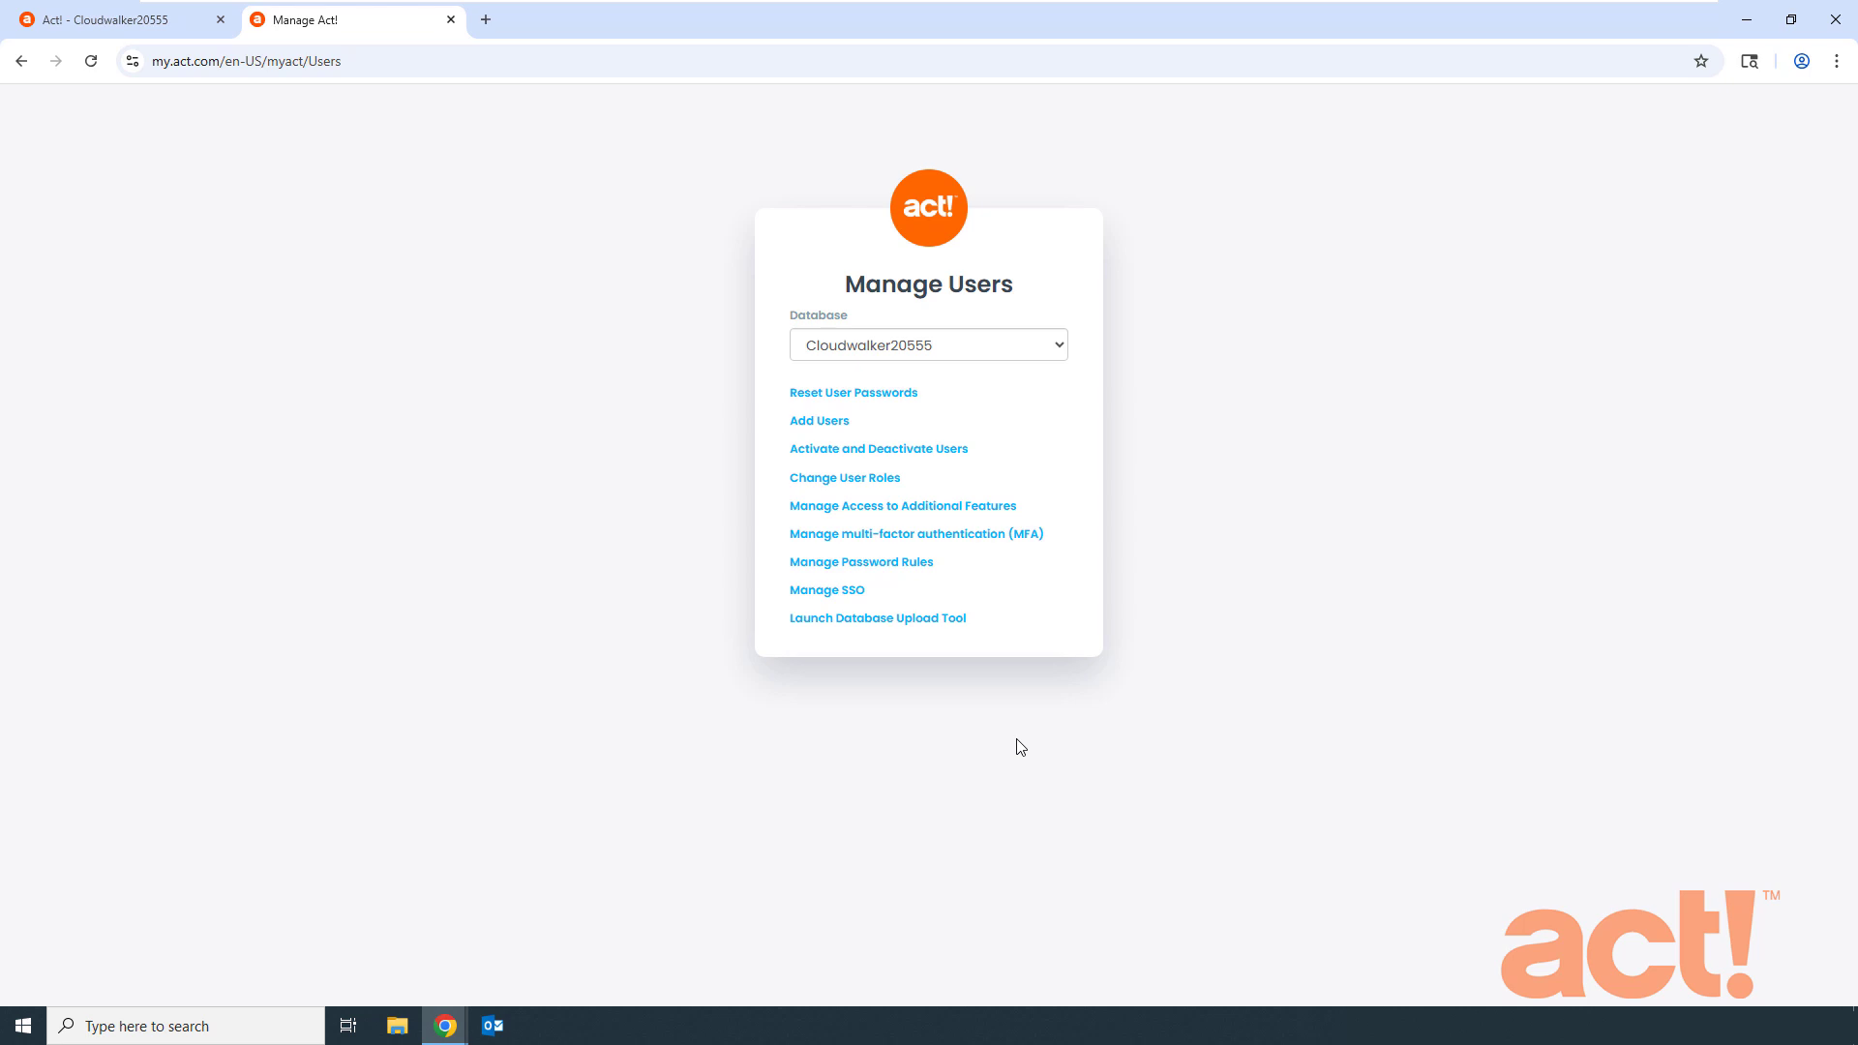
- Move the new user from Active to Inactive Users, update, and go back to Manage Users
left_click(946, 451)
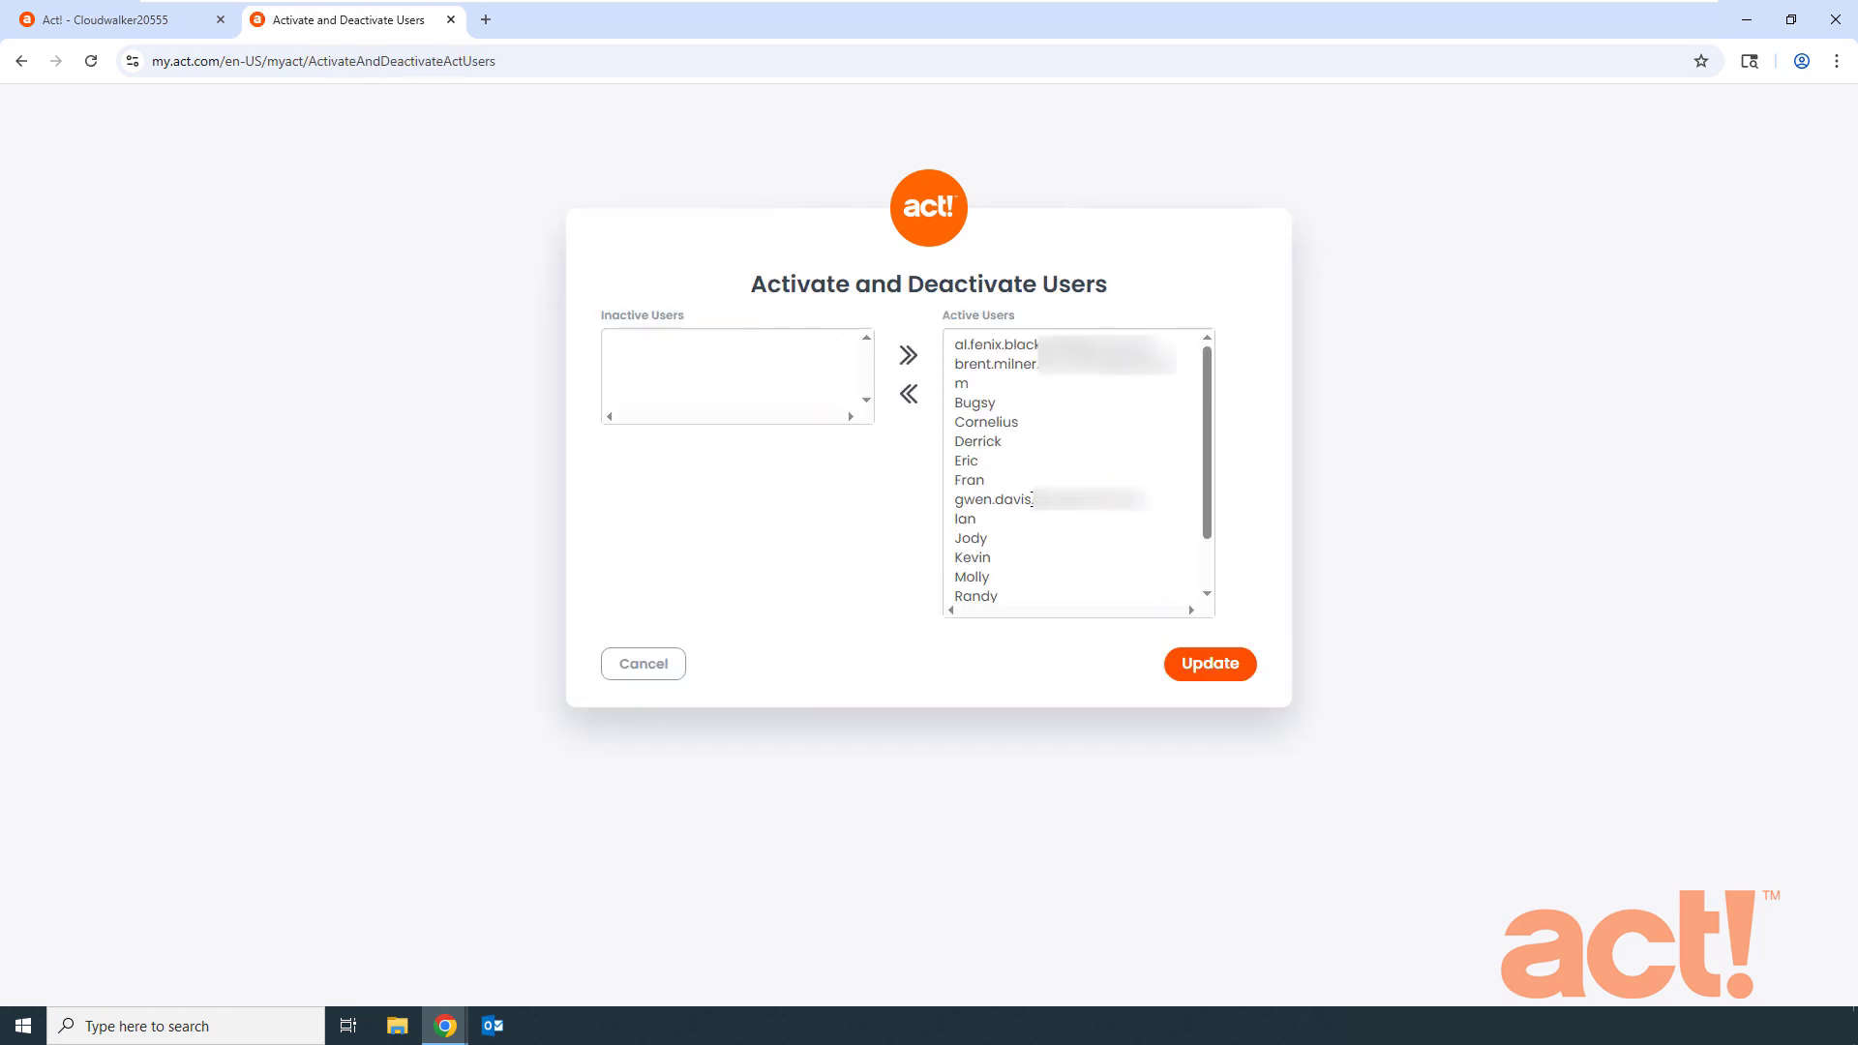
left_click(1033, 499)
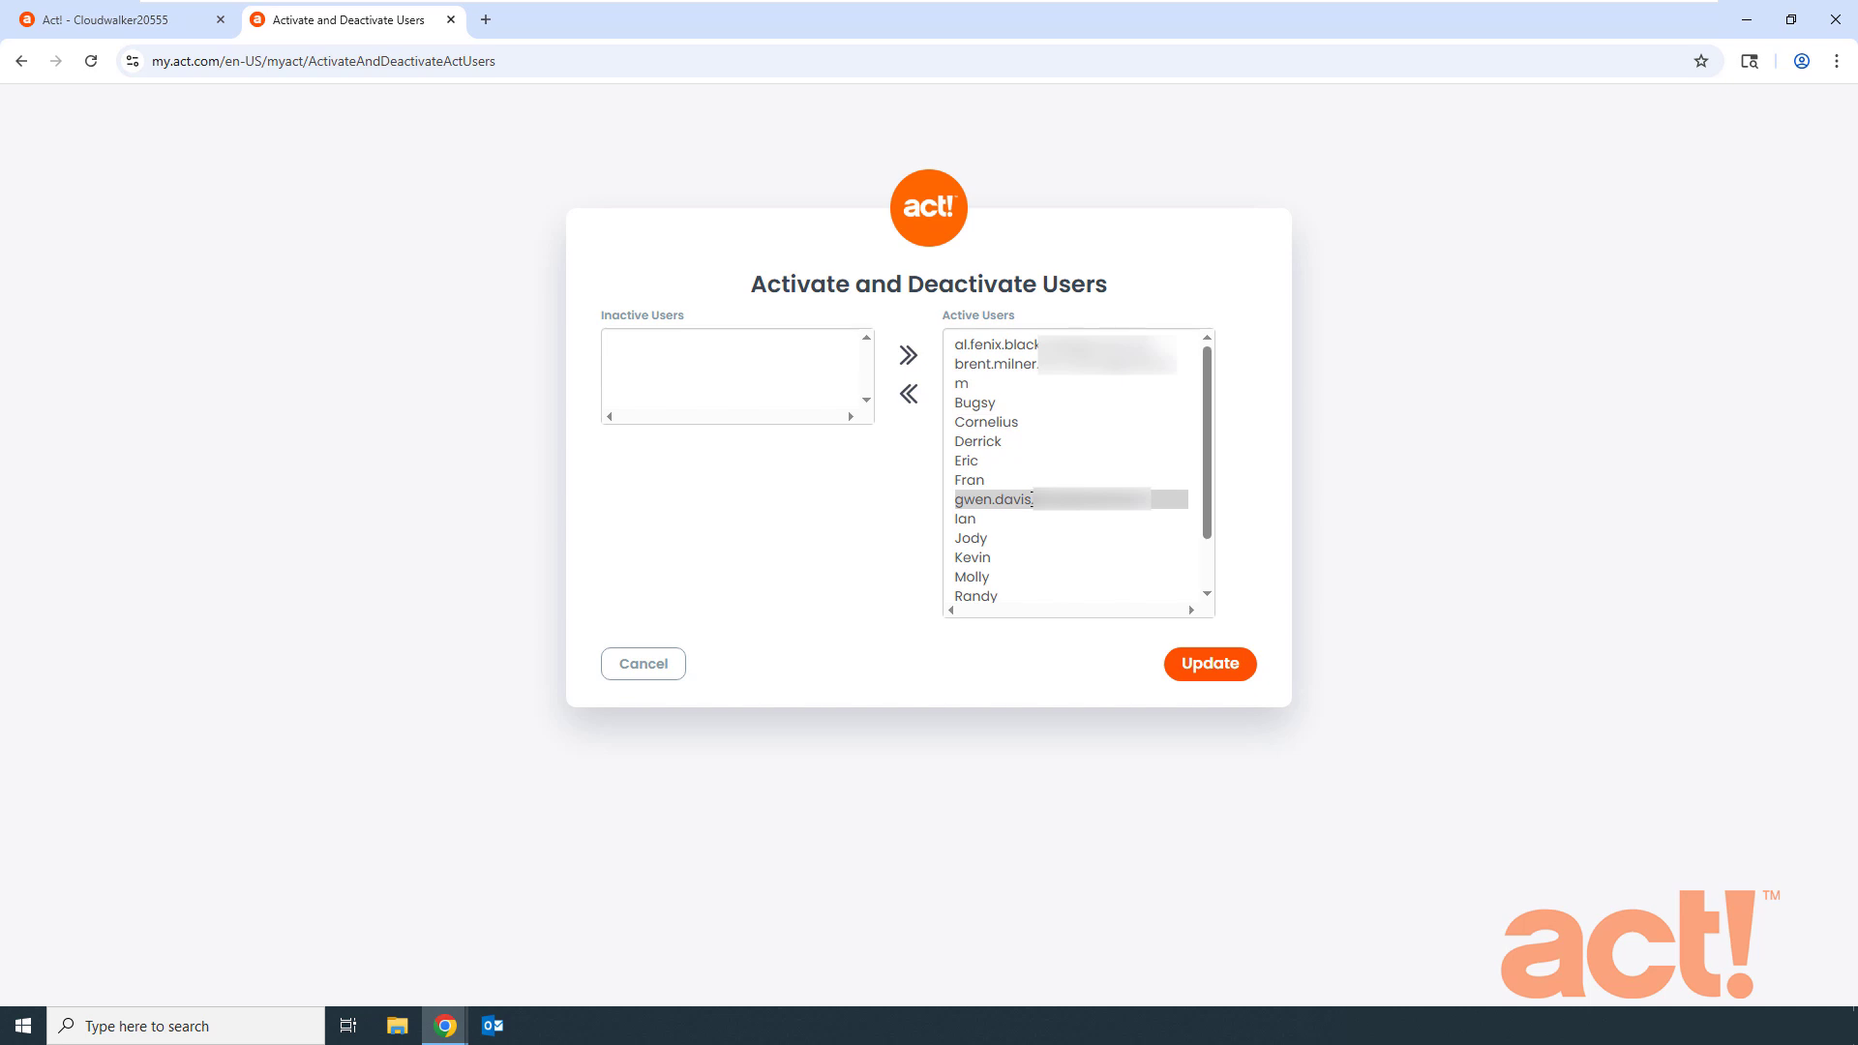
left_click(911, 403)
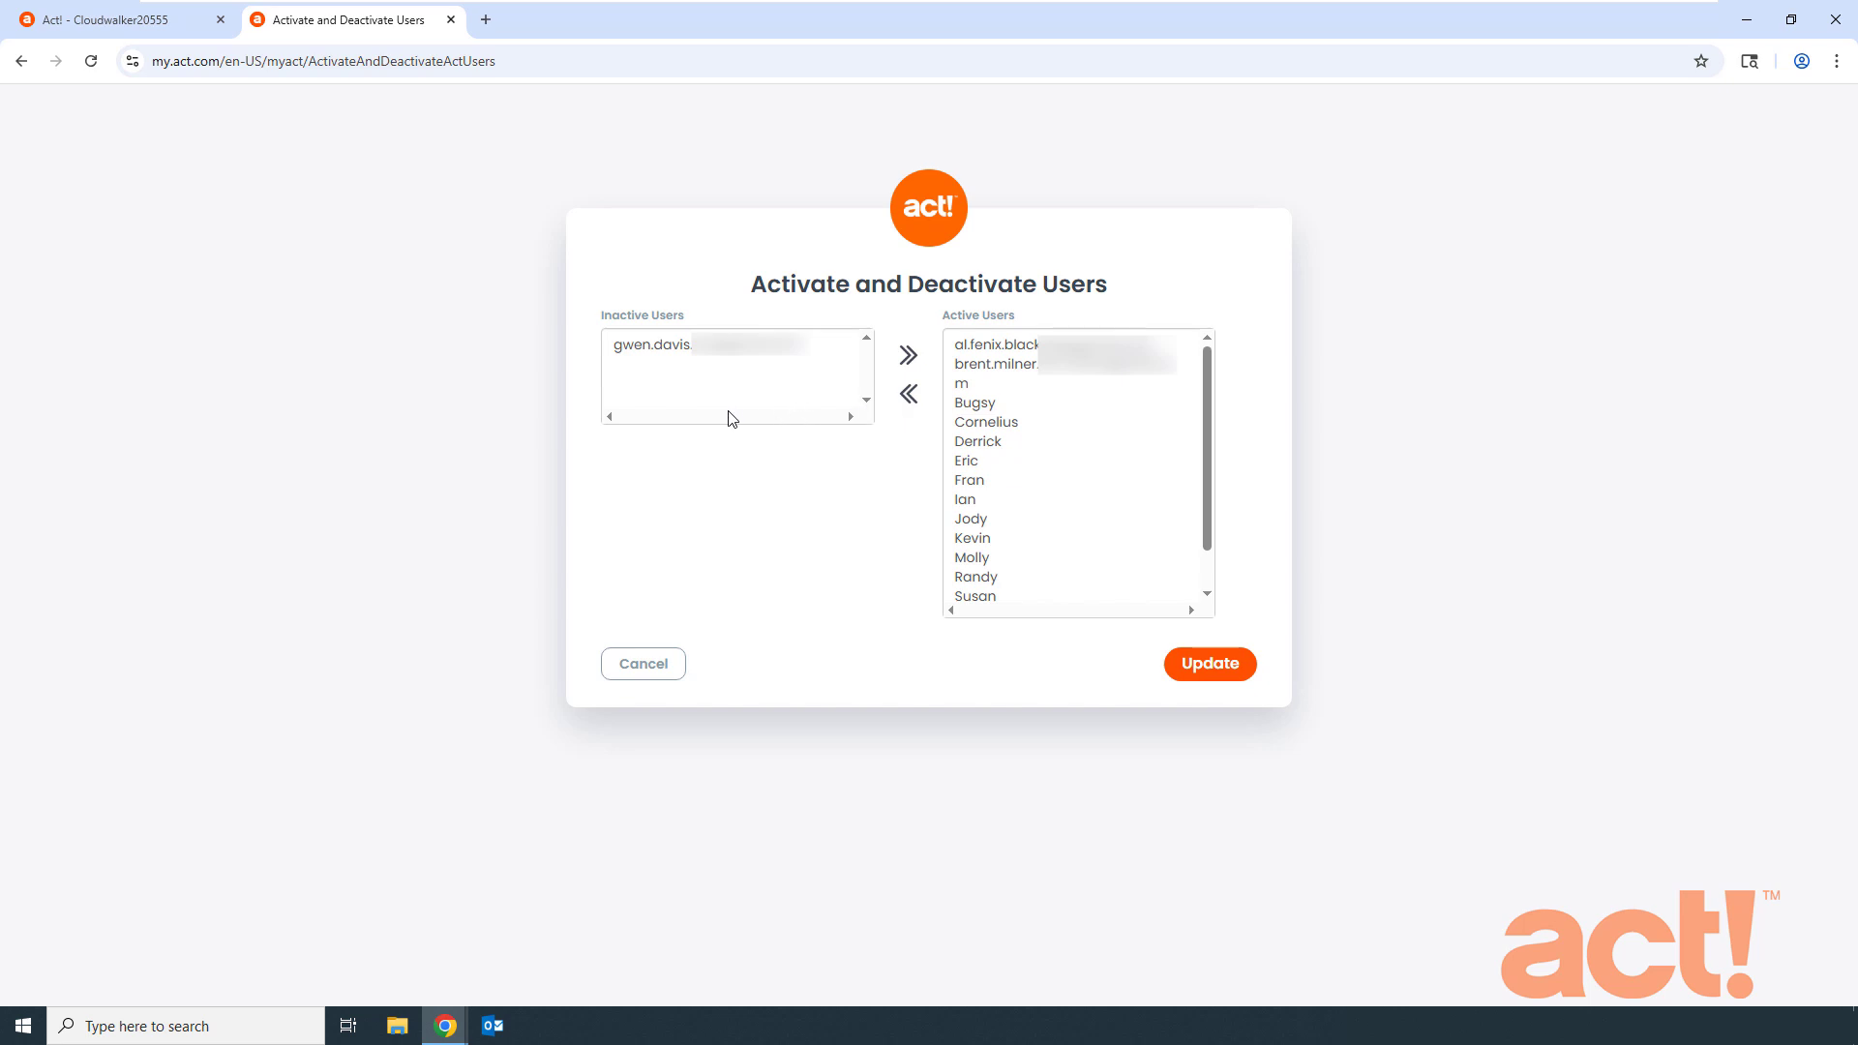
left_click(1218, 676)
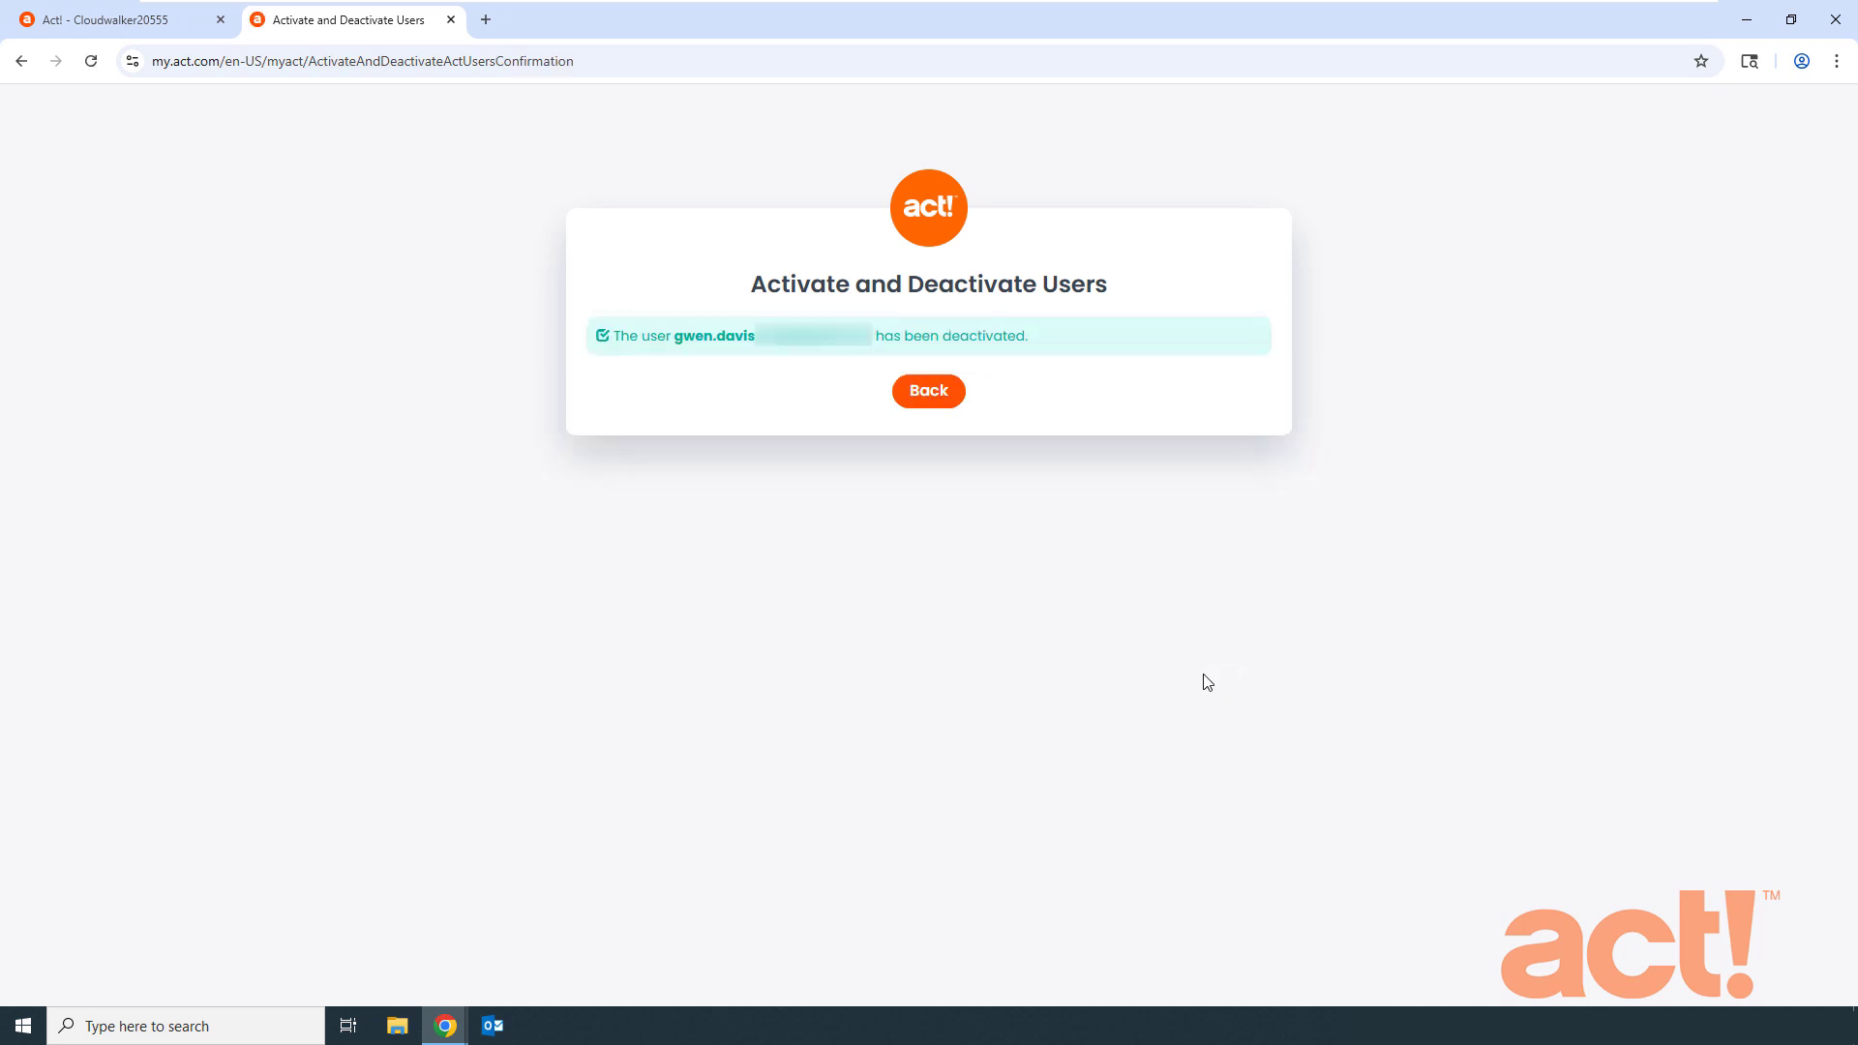
left_click(933, 397)
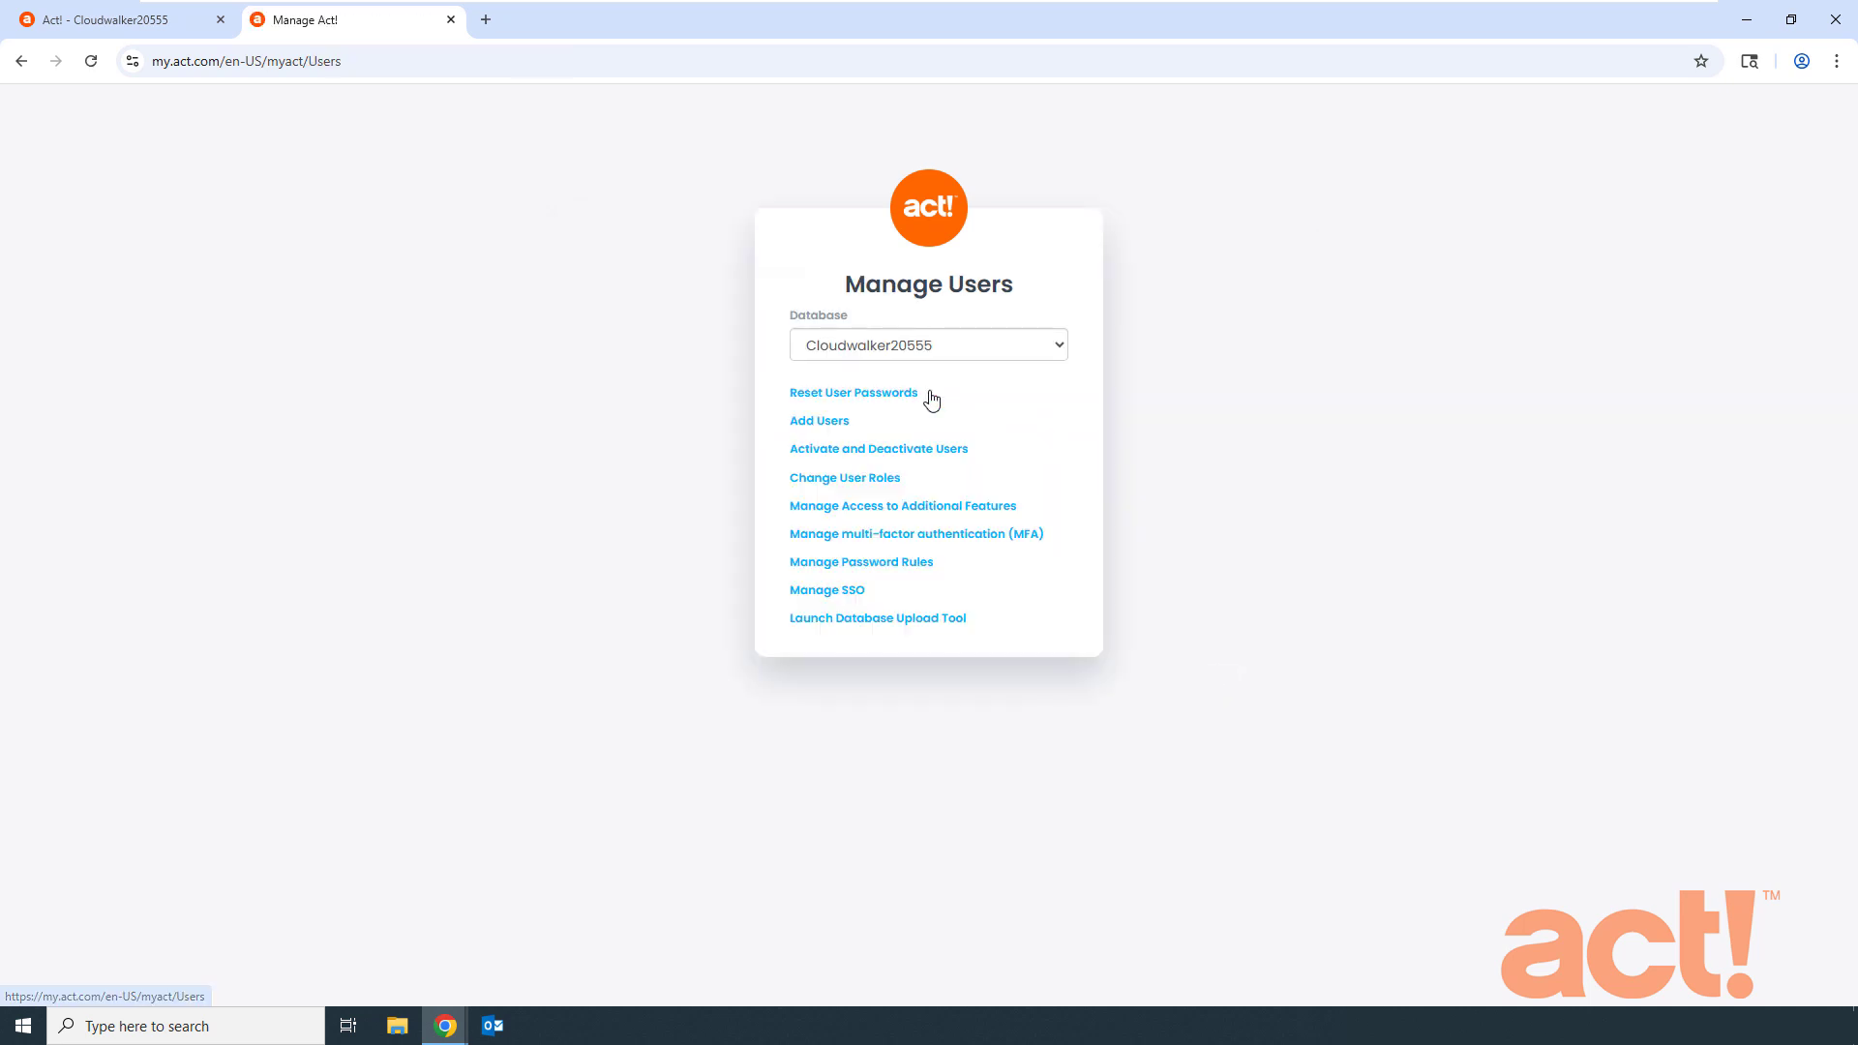
- Move the new user from Inactive back to Active Users, update, and go back
left_click(908, 450)
left_click(733, 361)
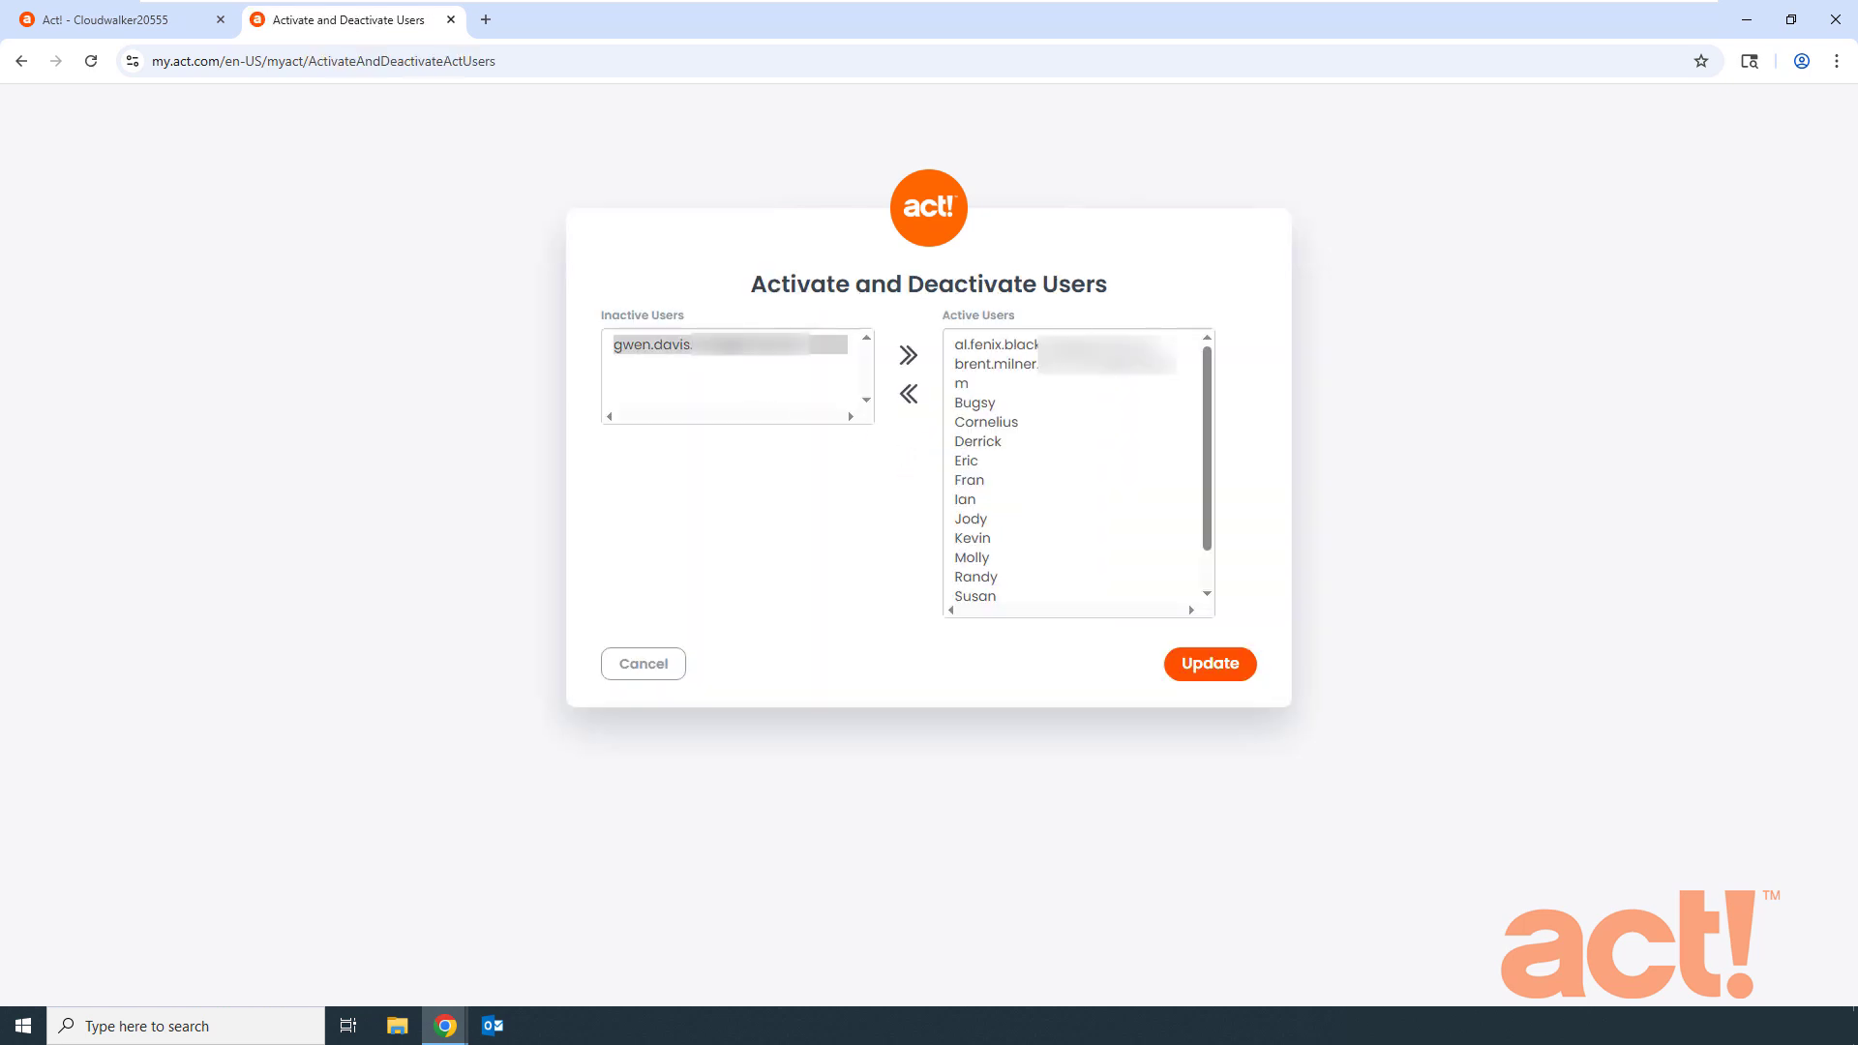
left_click(909, 360)
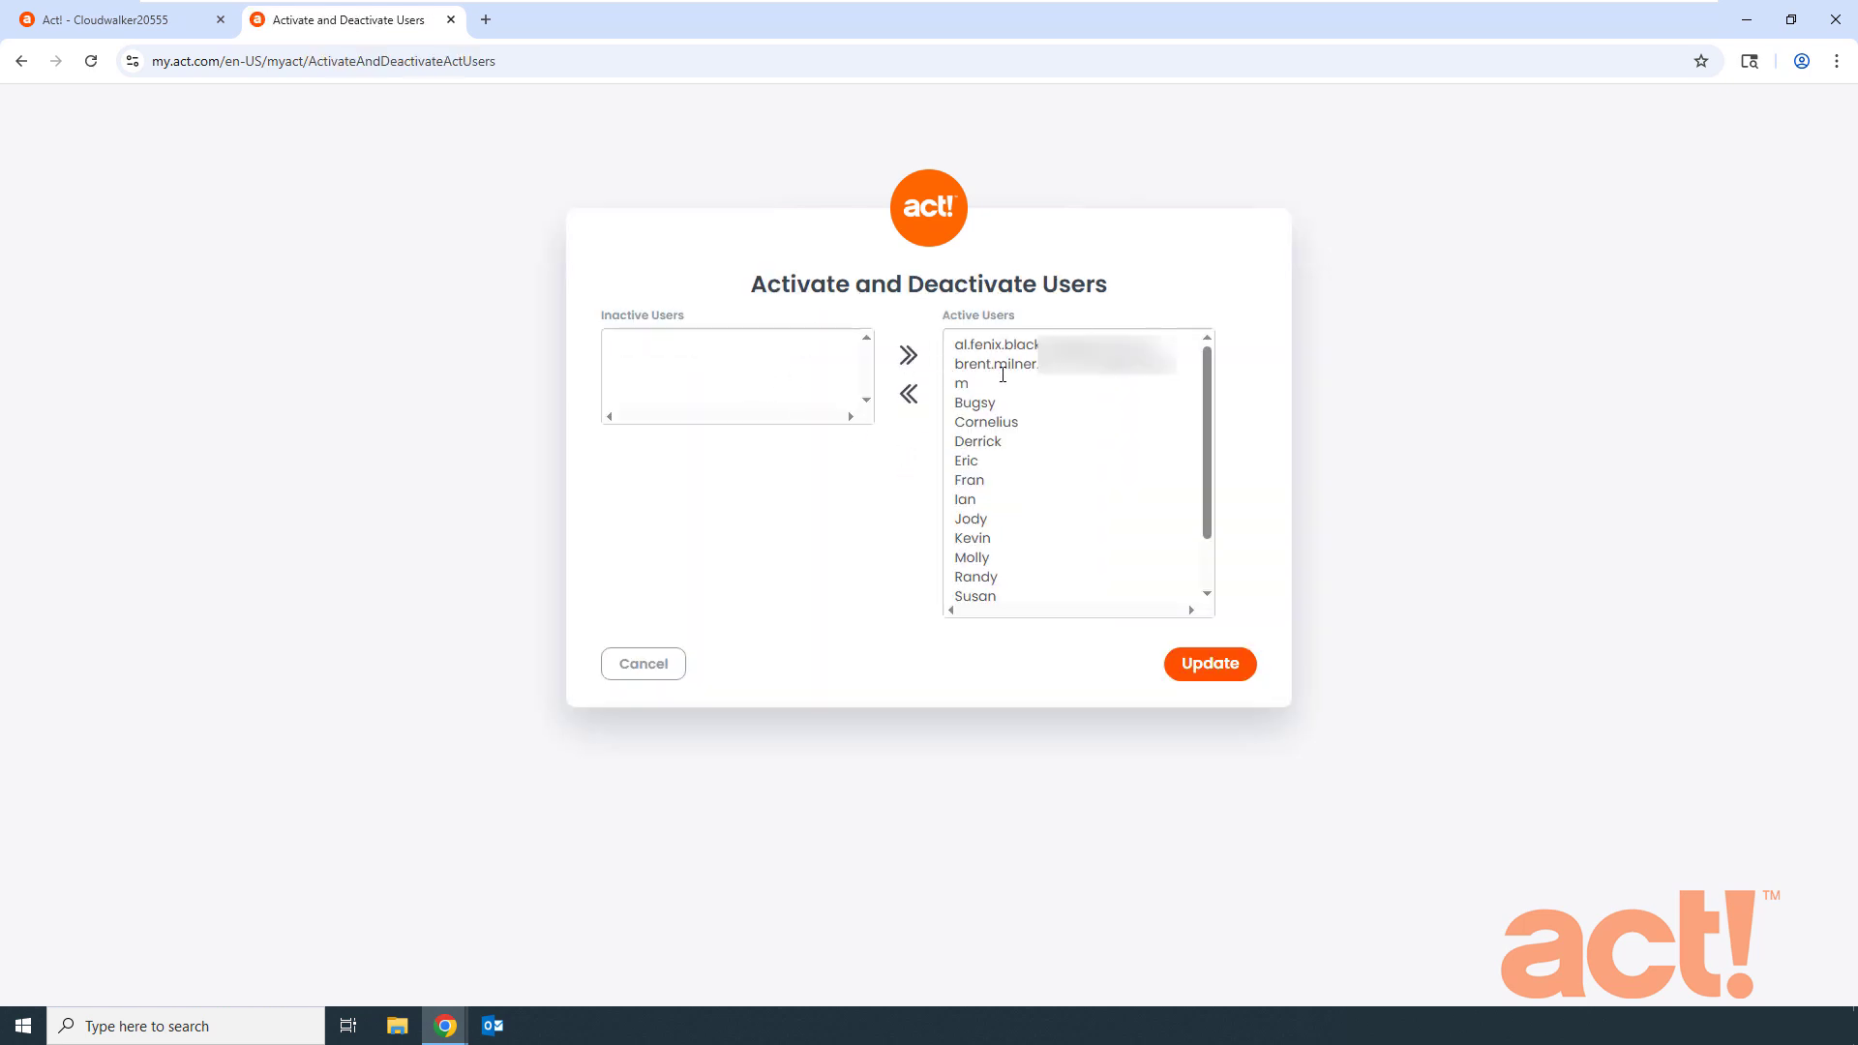
left_click(1210, 664)
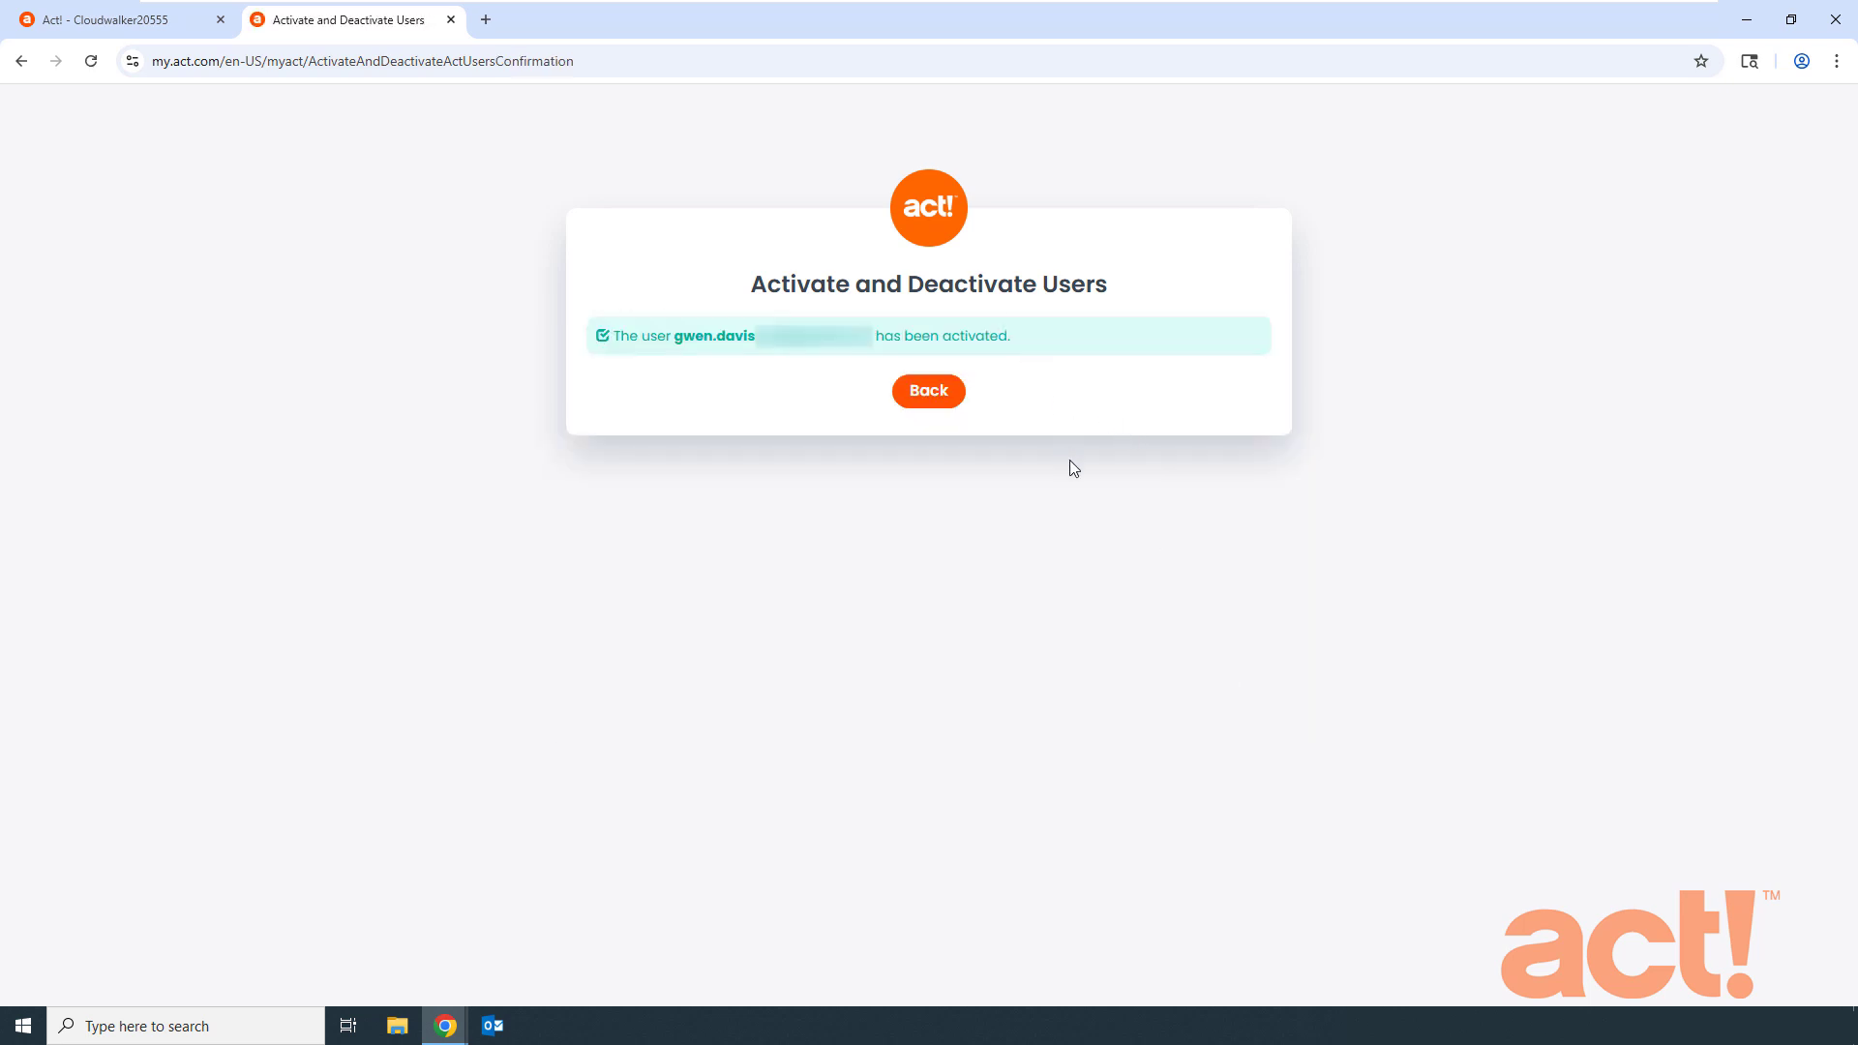
left_click(950, 404)
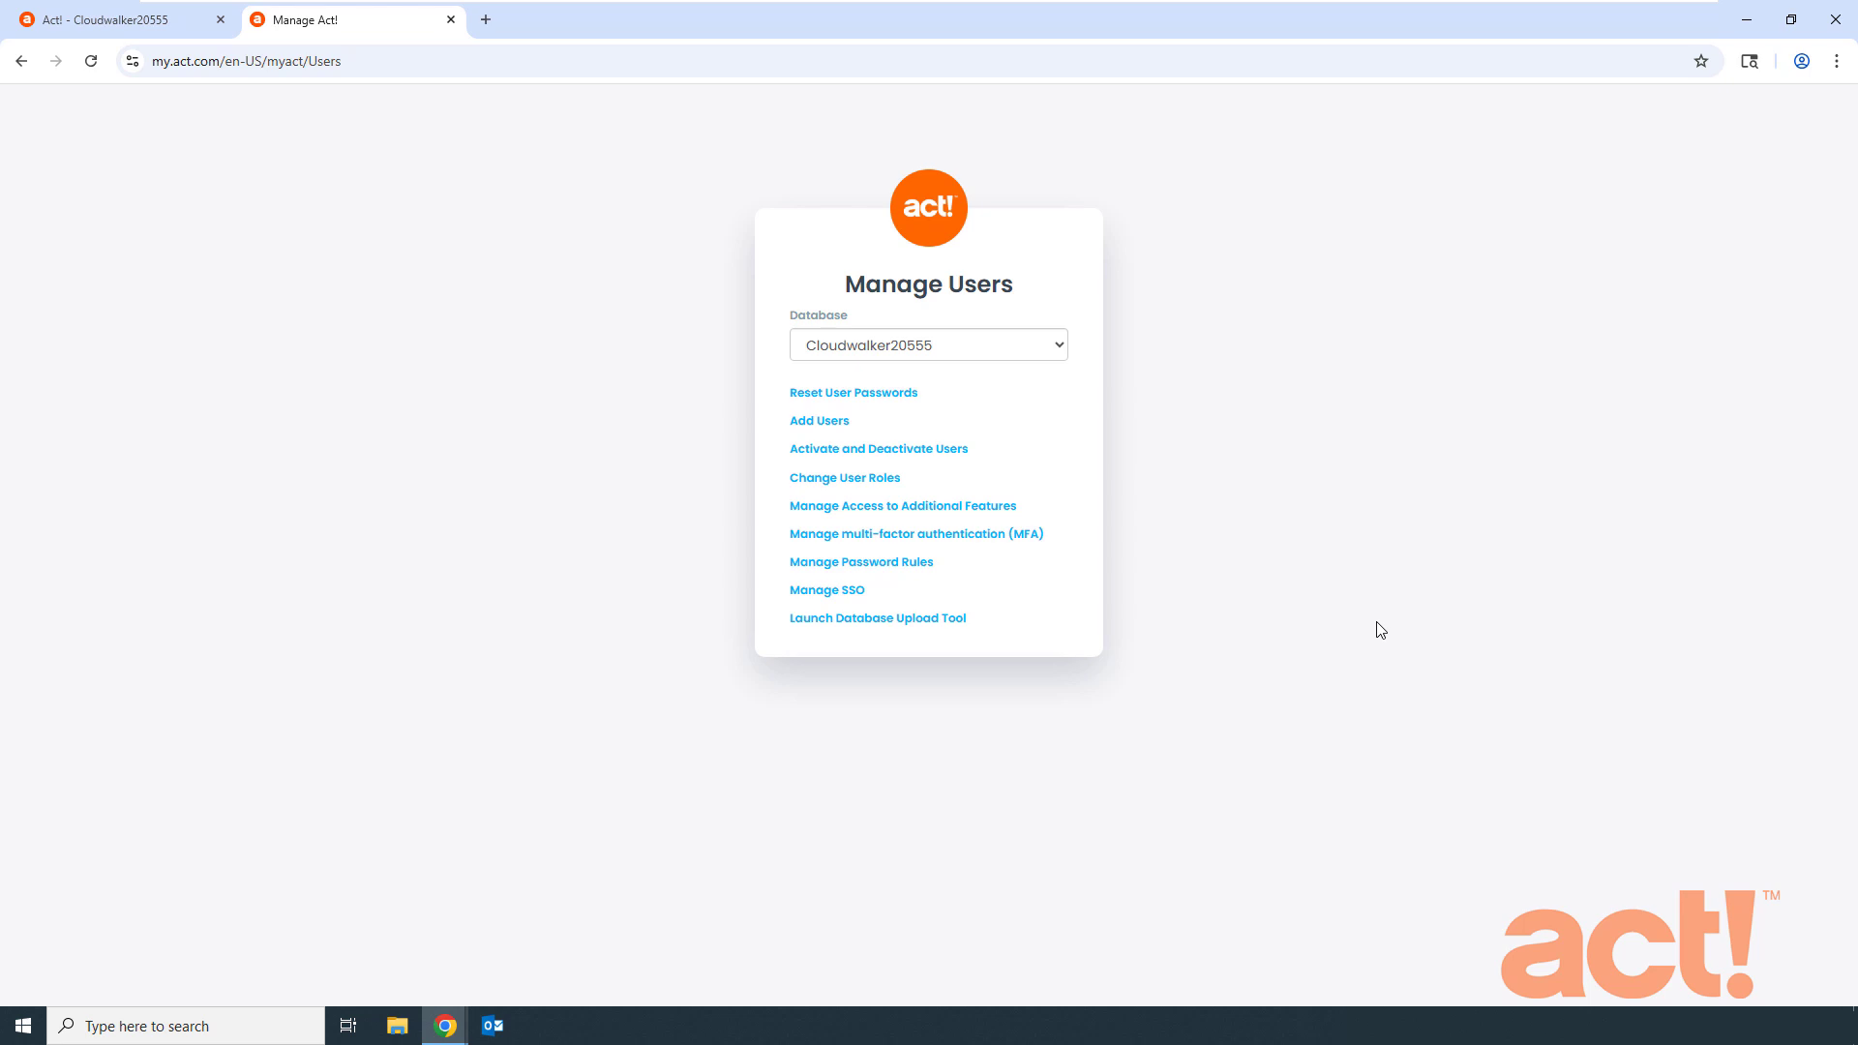
- Set the new user's role to Manager in Change User Roles, update, and go back
left_click(887, 484)
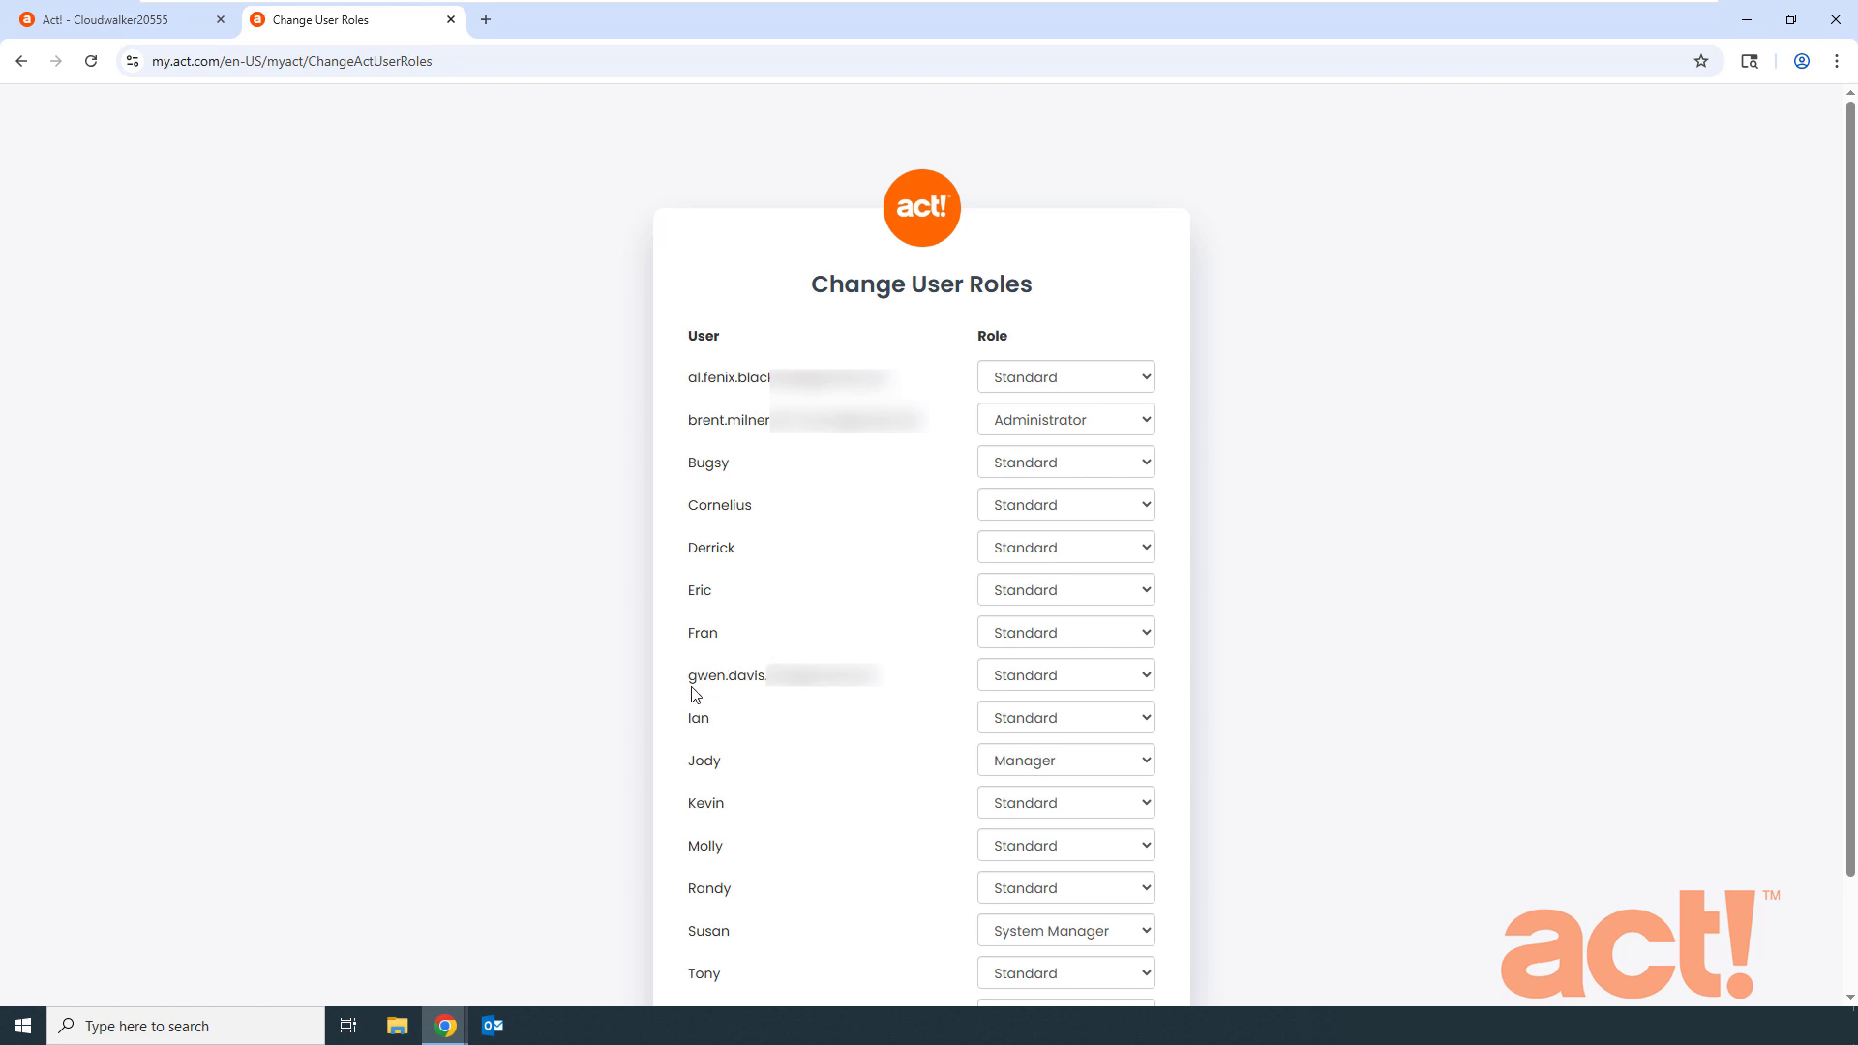
left_click(1088, 687)
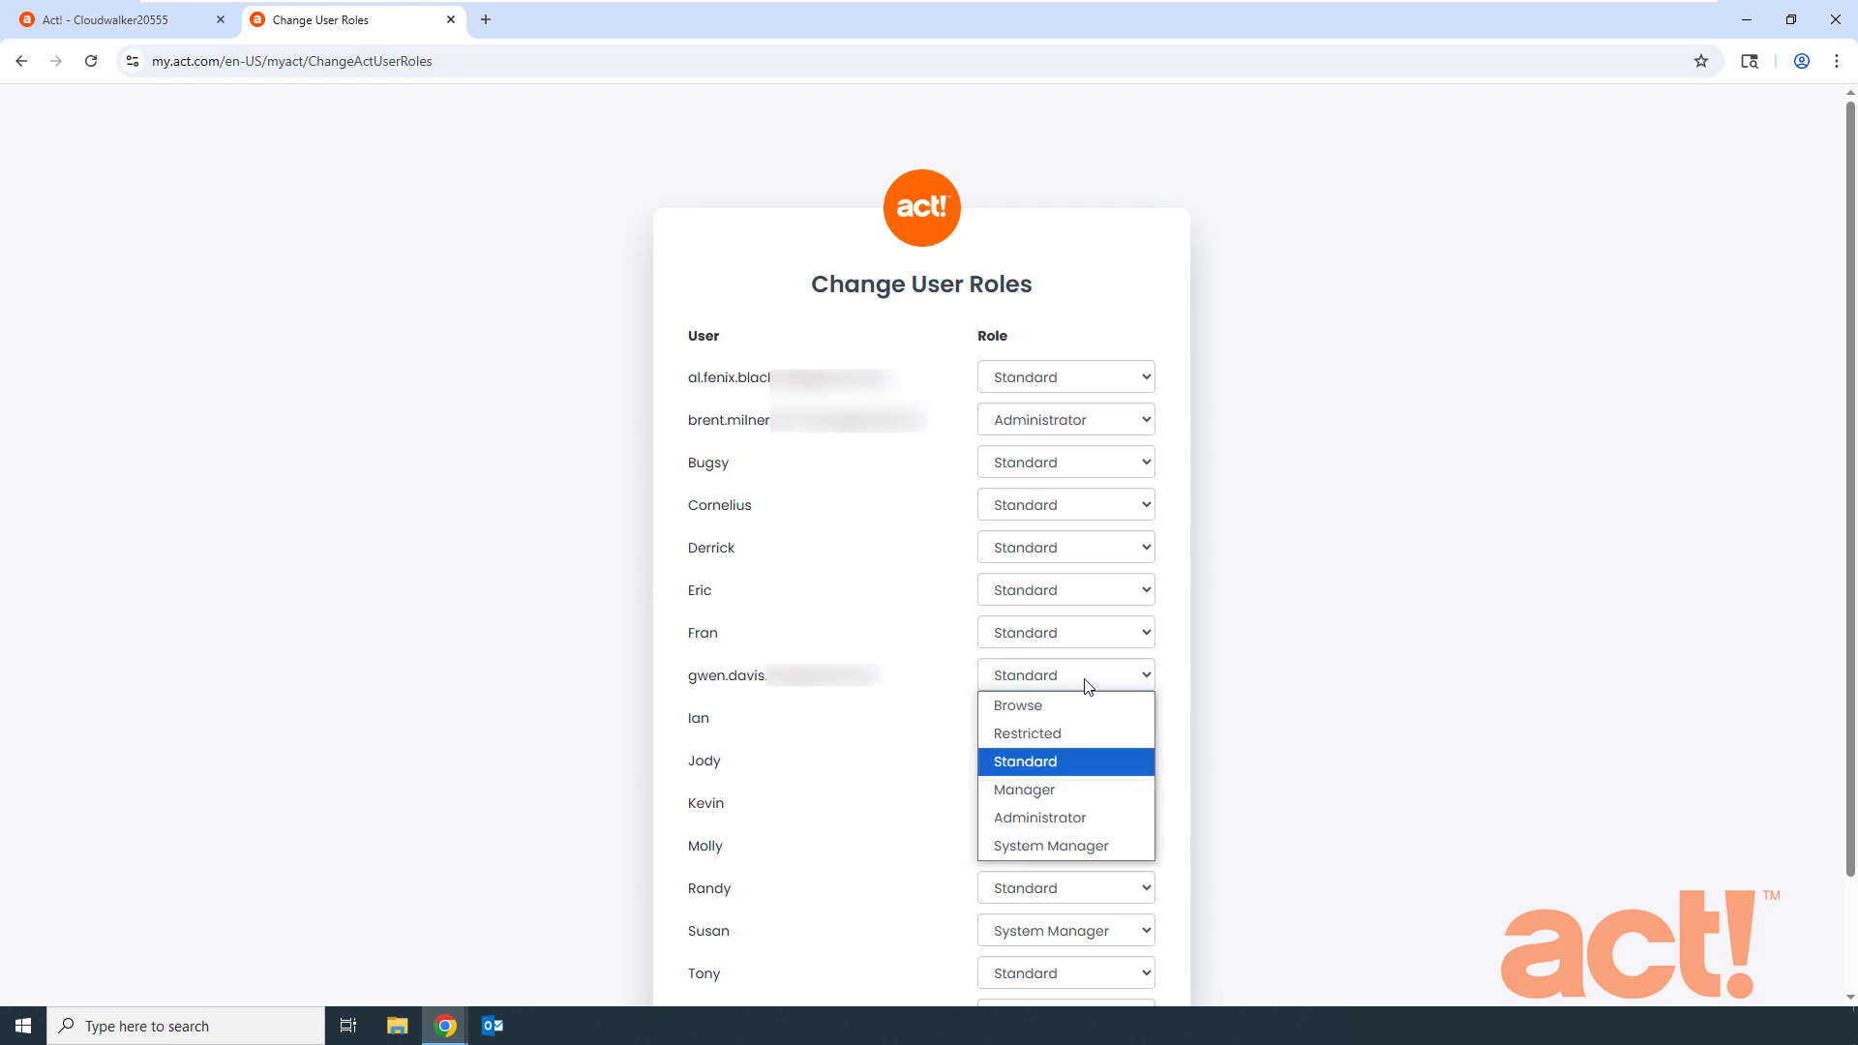
left_click(1026, 790)
scroll(1263, 750, "down", 2)
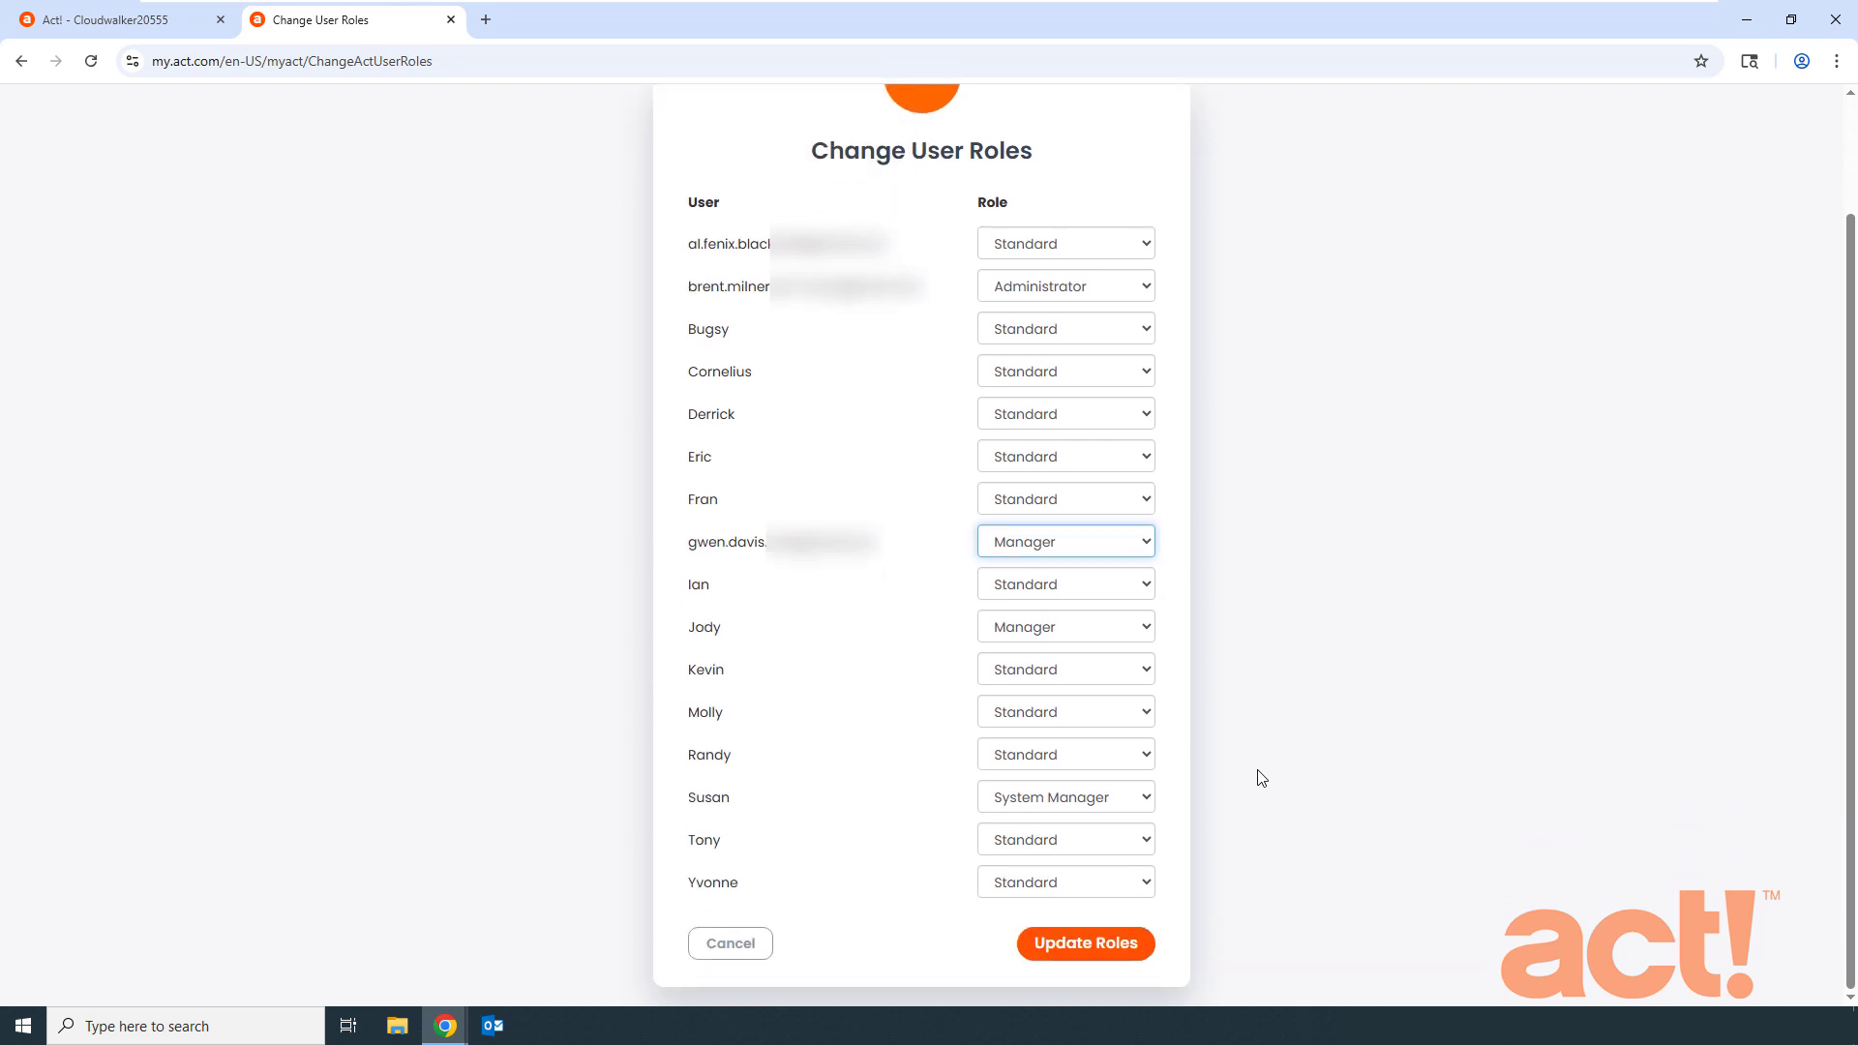
left_click(1100, 952)
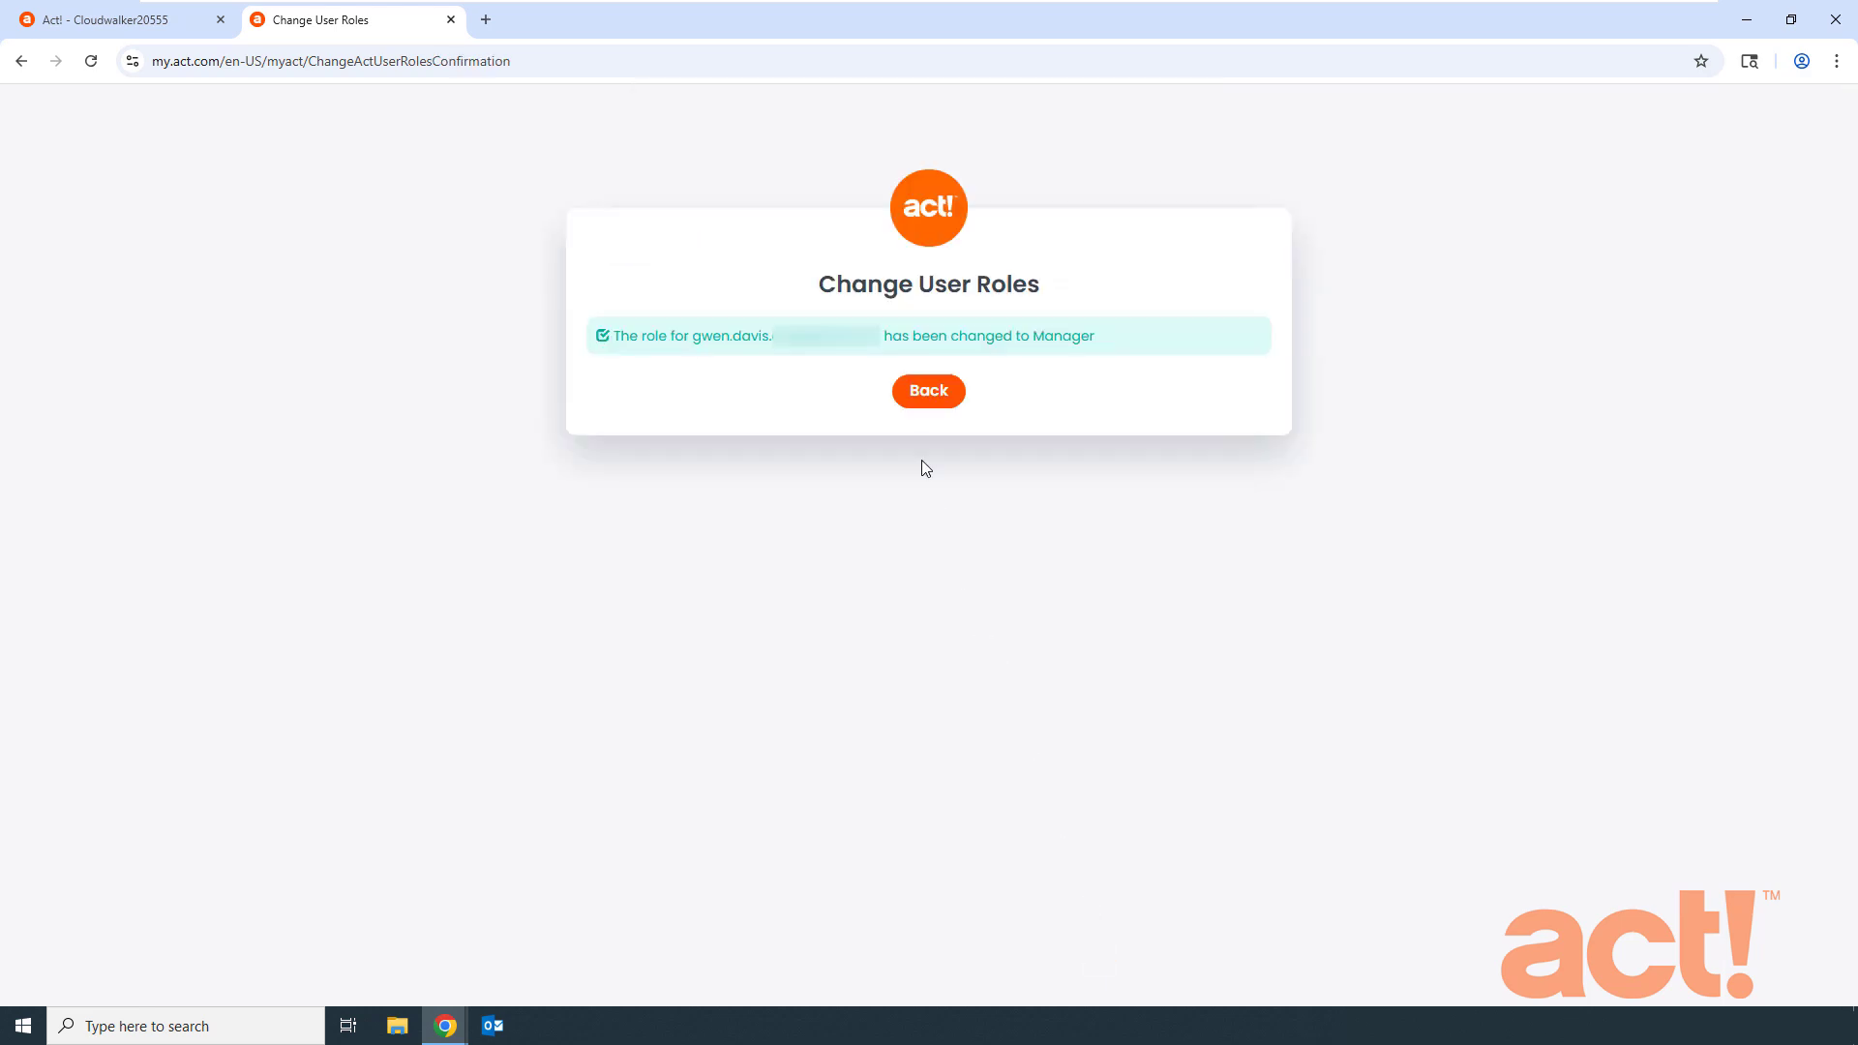
left_click(924, 405)
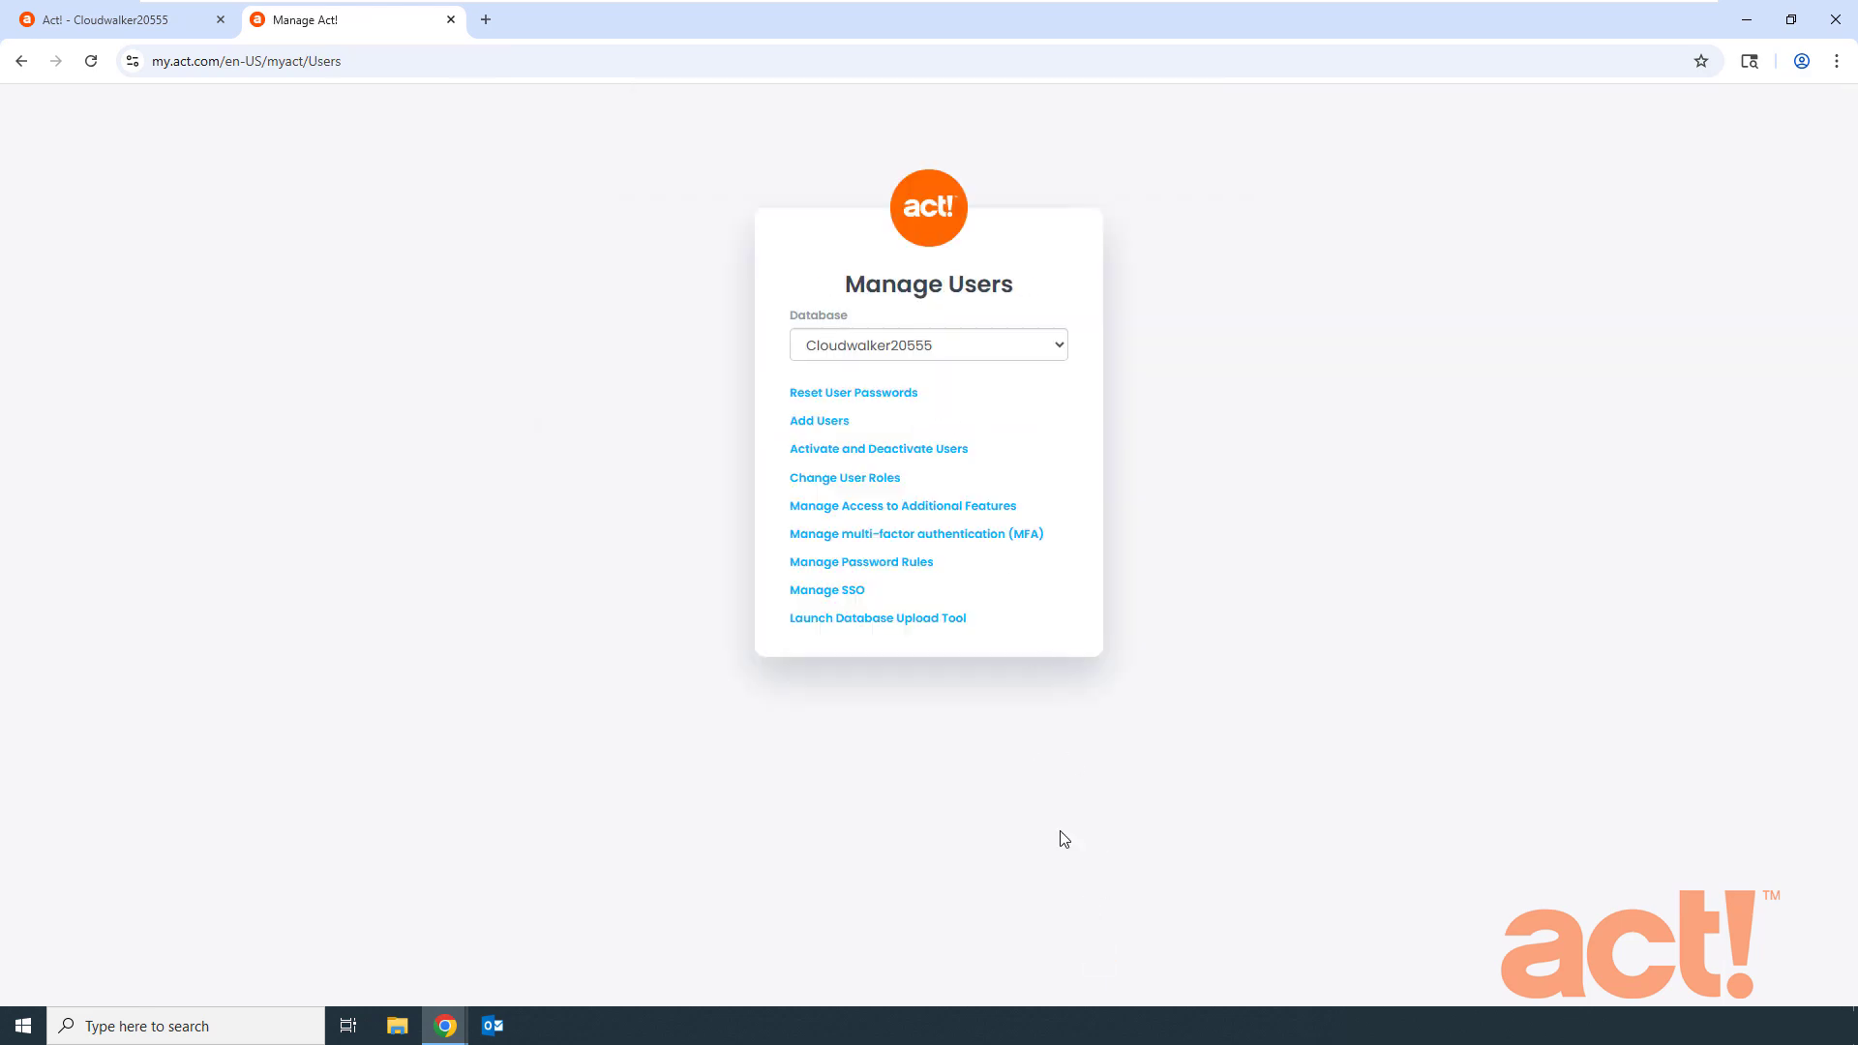
- In the Act! tab's Manage Users dialog, open the new user's Edit User Information page
left_click(151, 29)
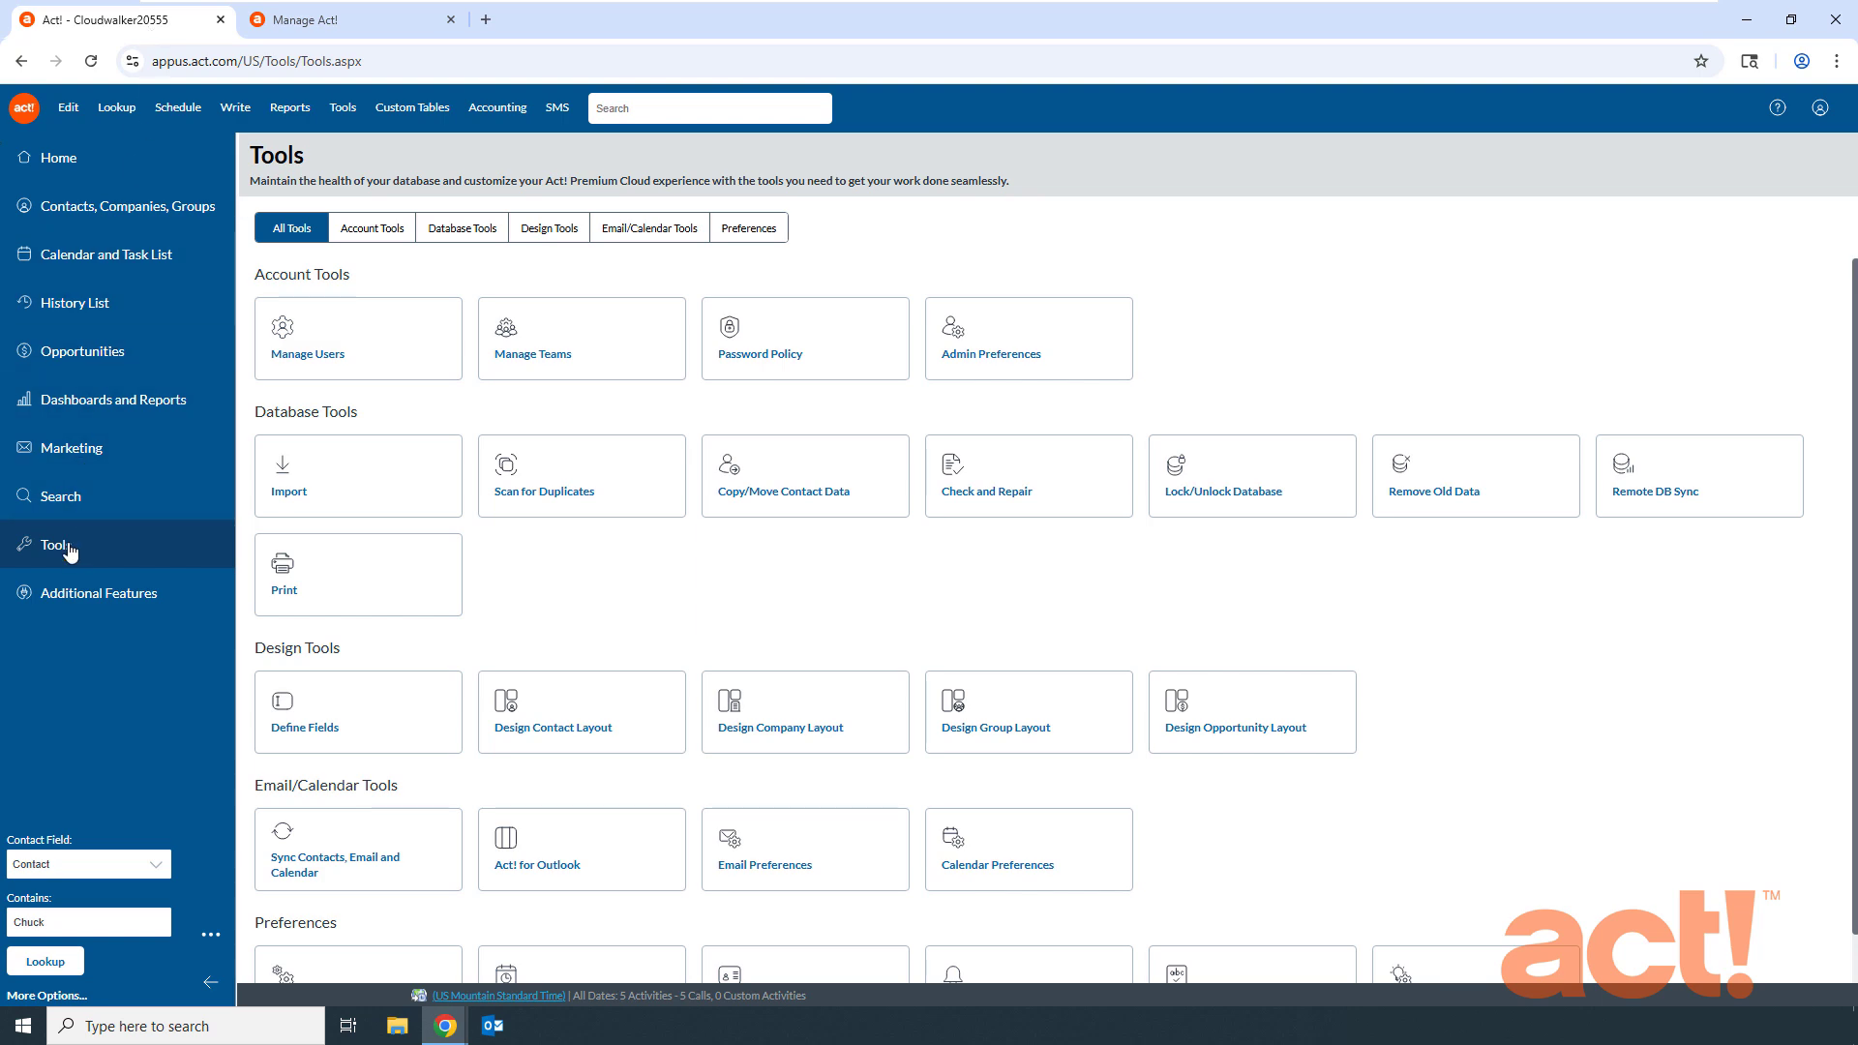
left_click(378, 357)
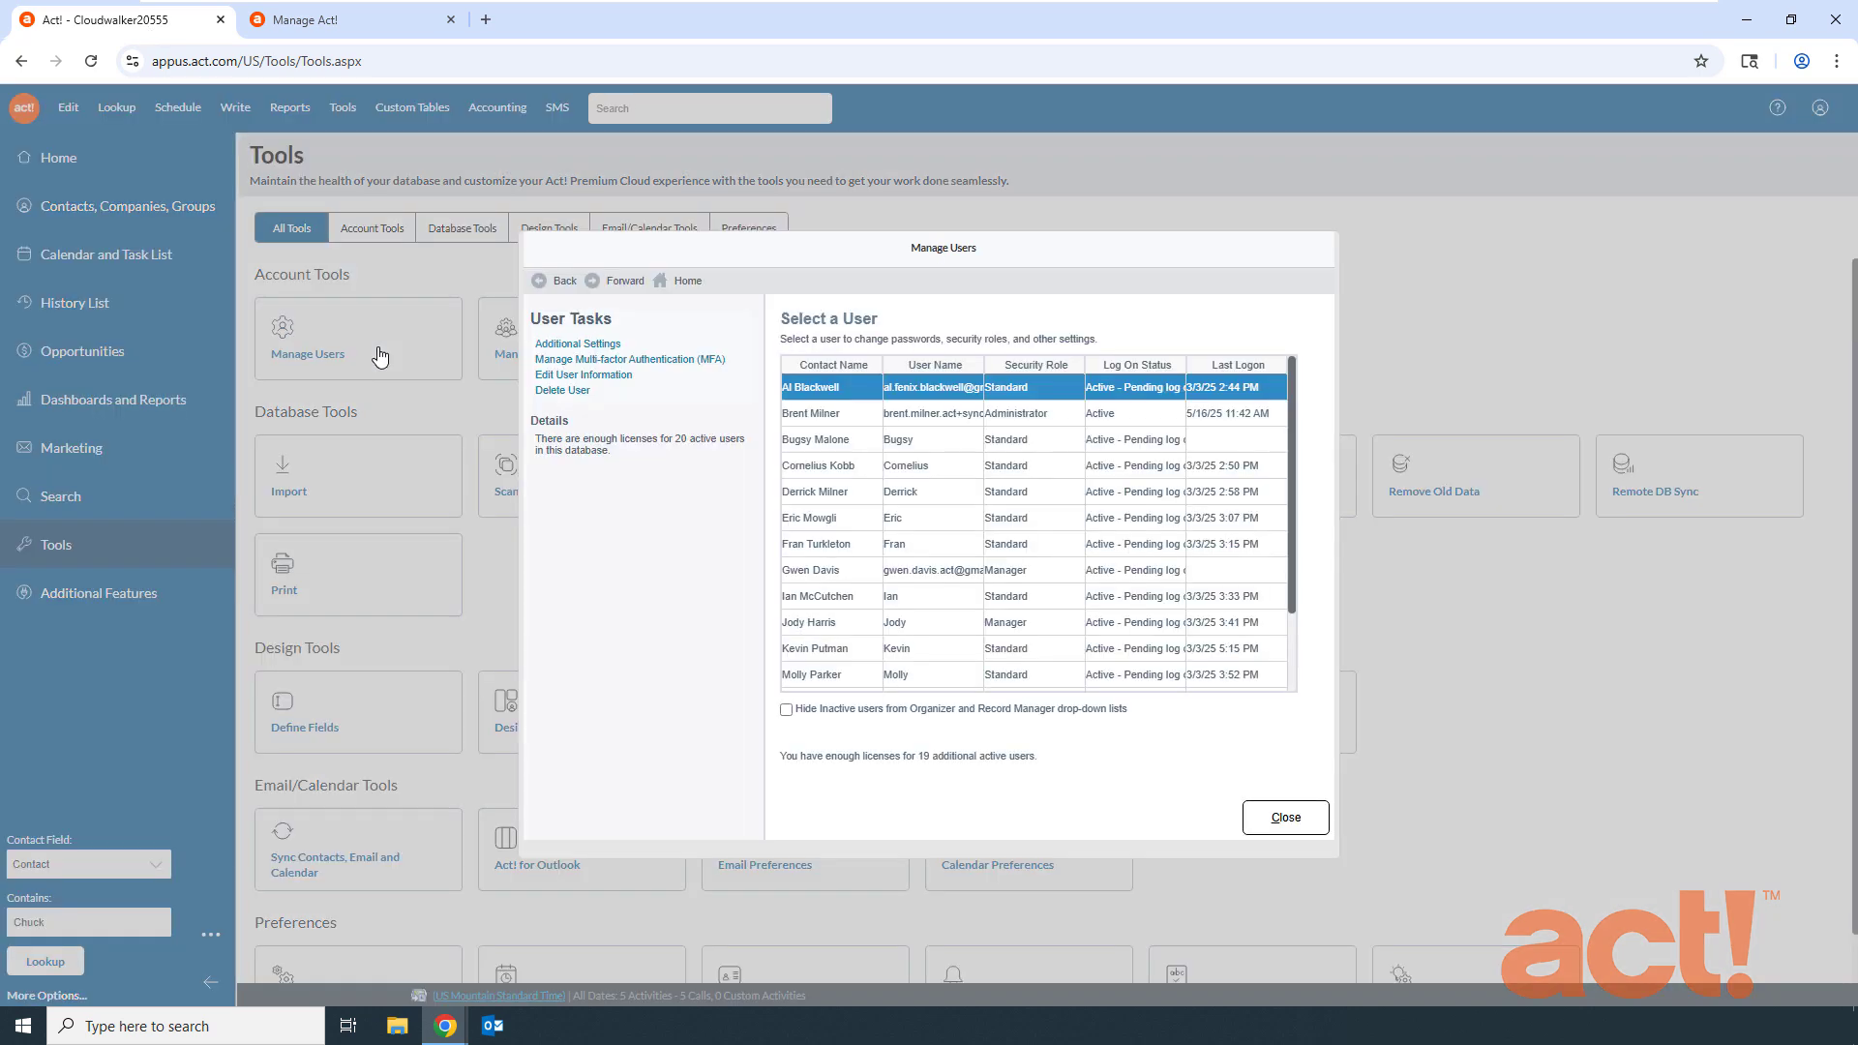
left_click(853, 572)
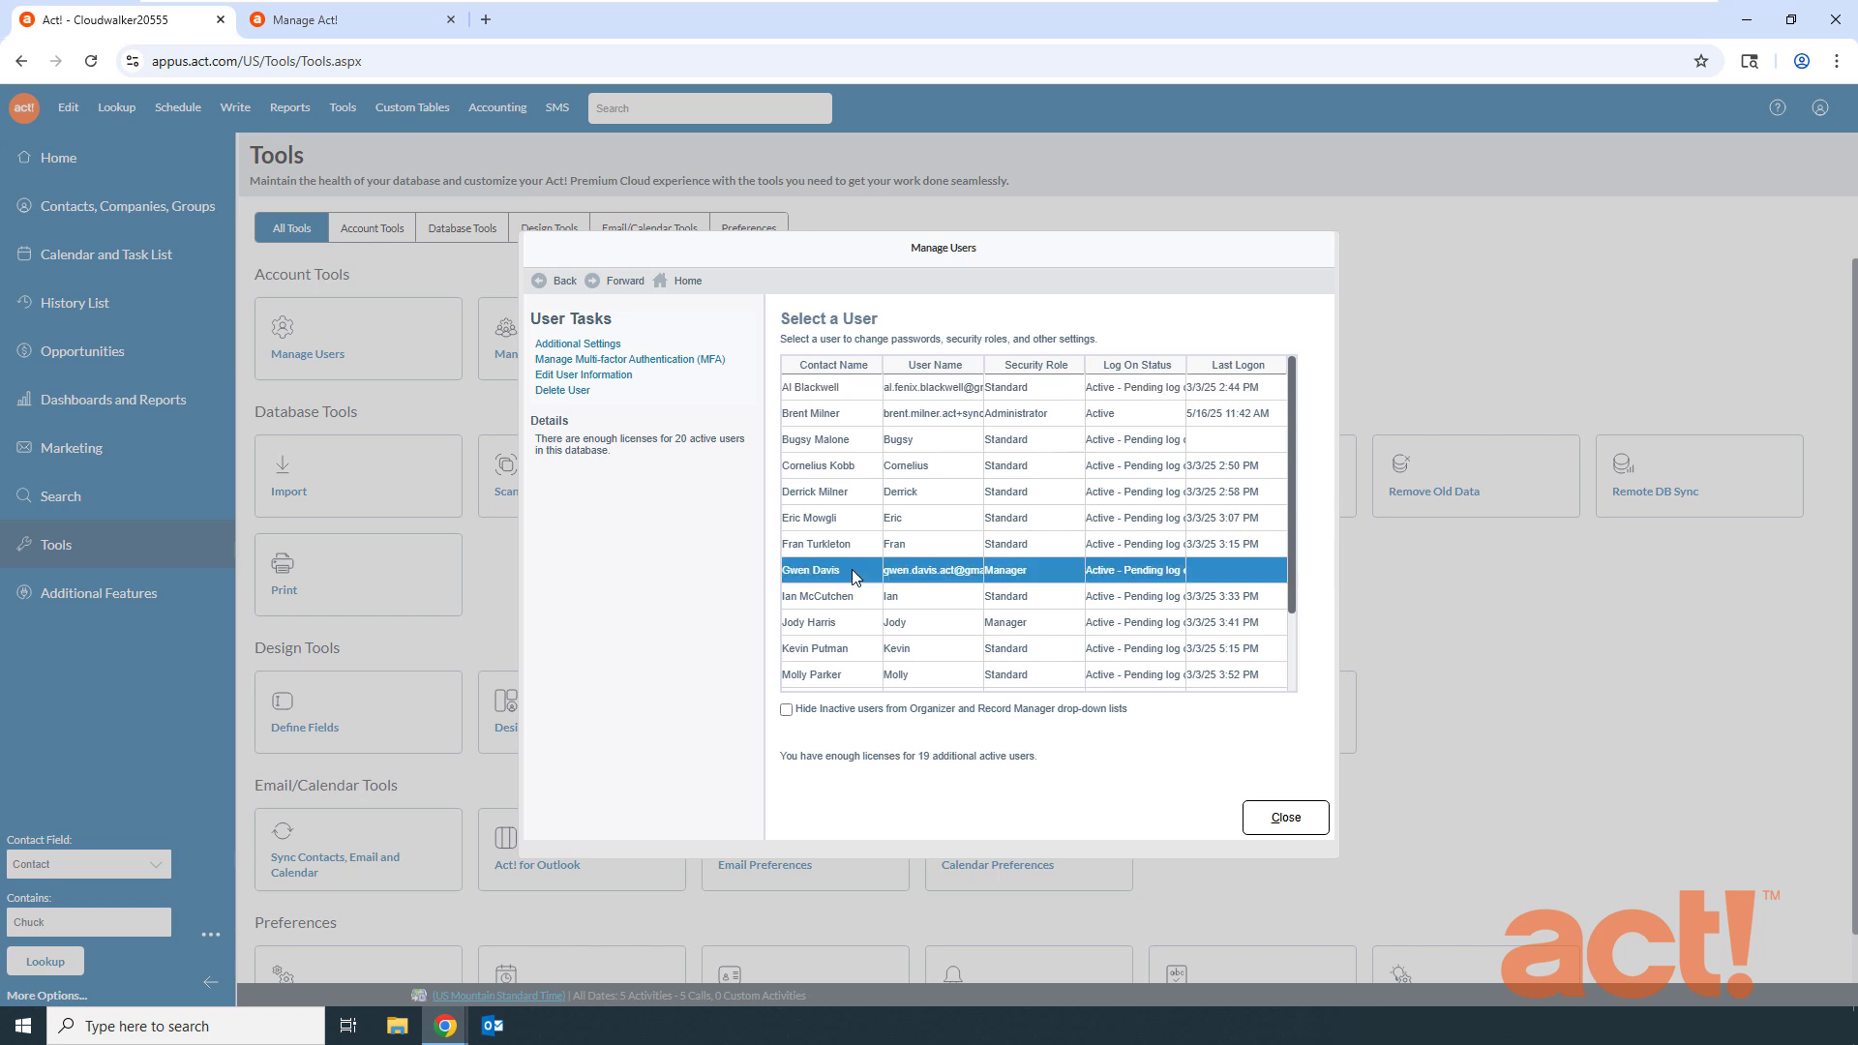
left_click(612, 382)
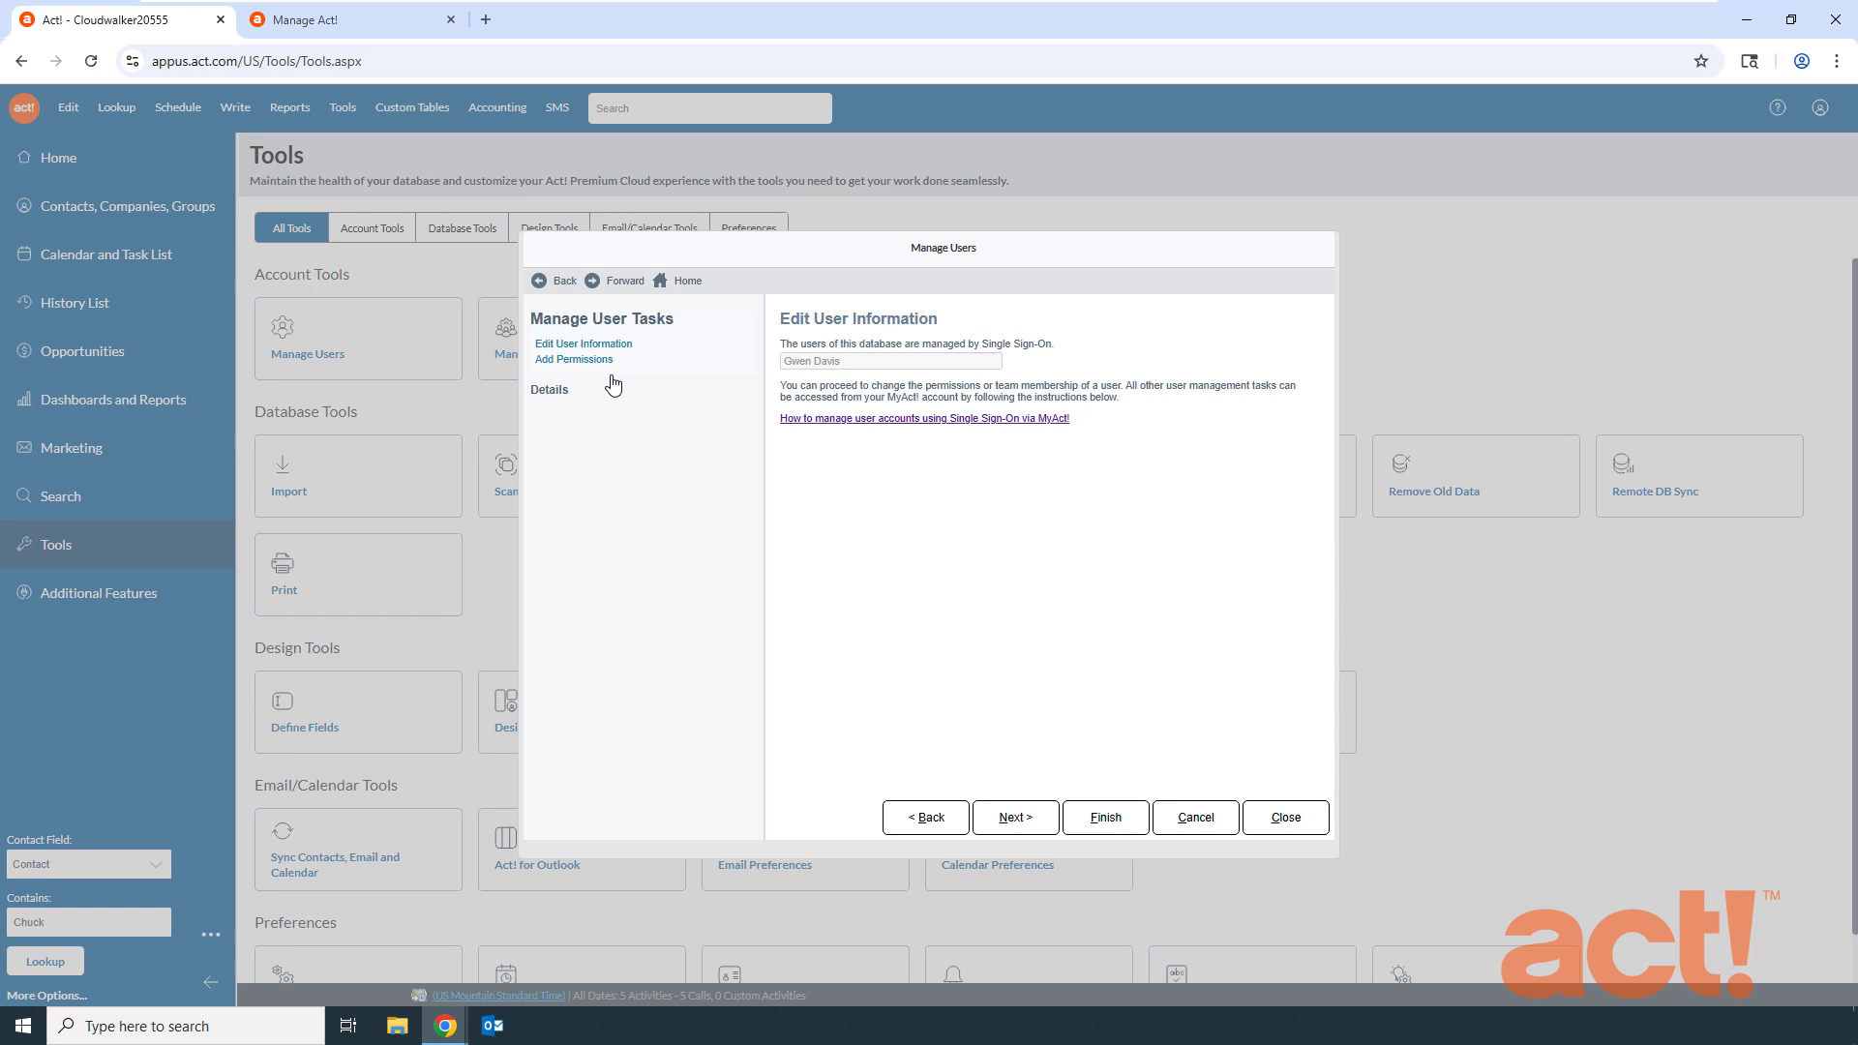
- Add the Remote Administration and AMA Admin permissions, finish, and dismiss the password notice
left_click(565, 362)
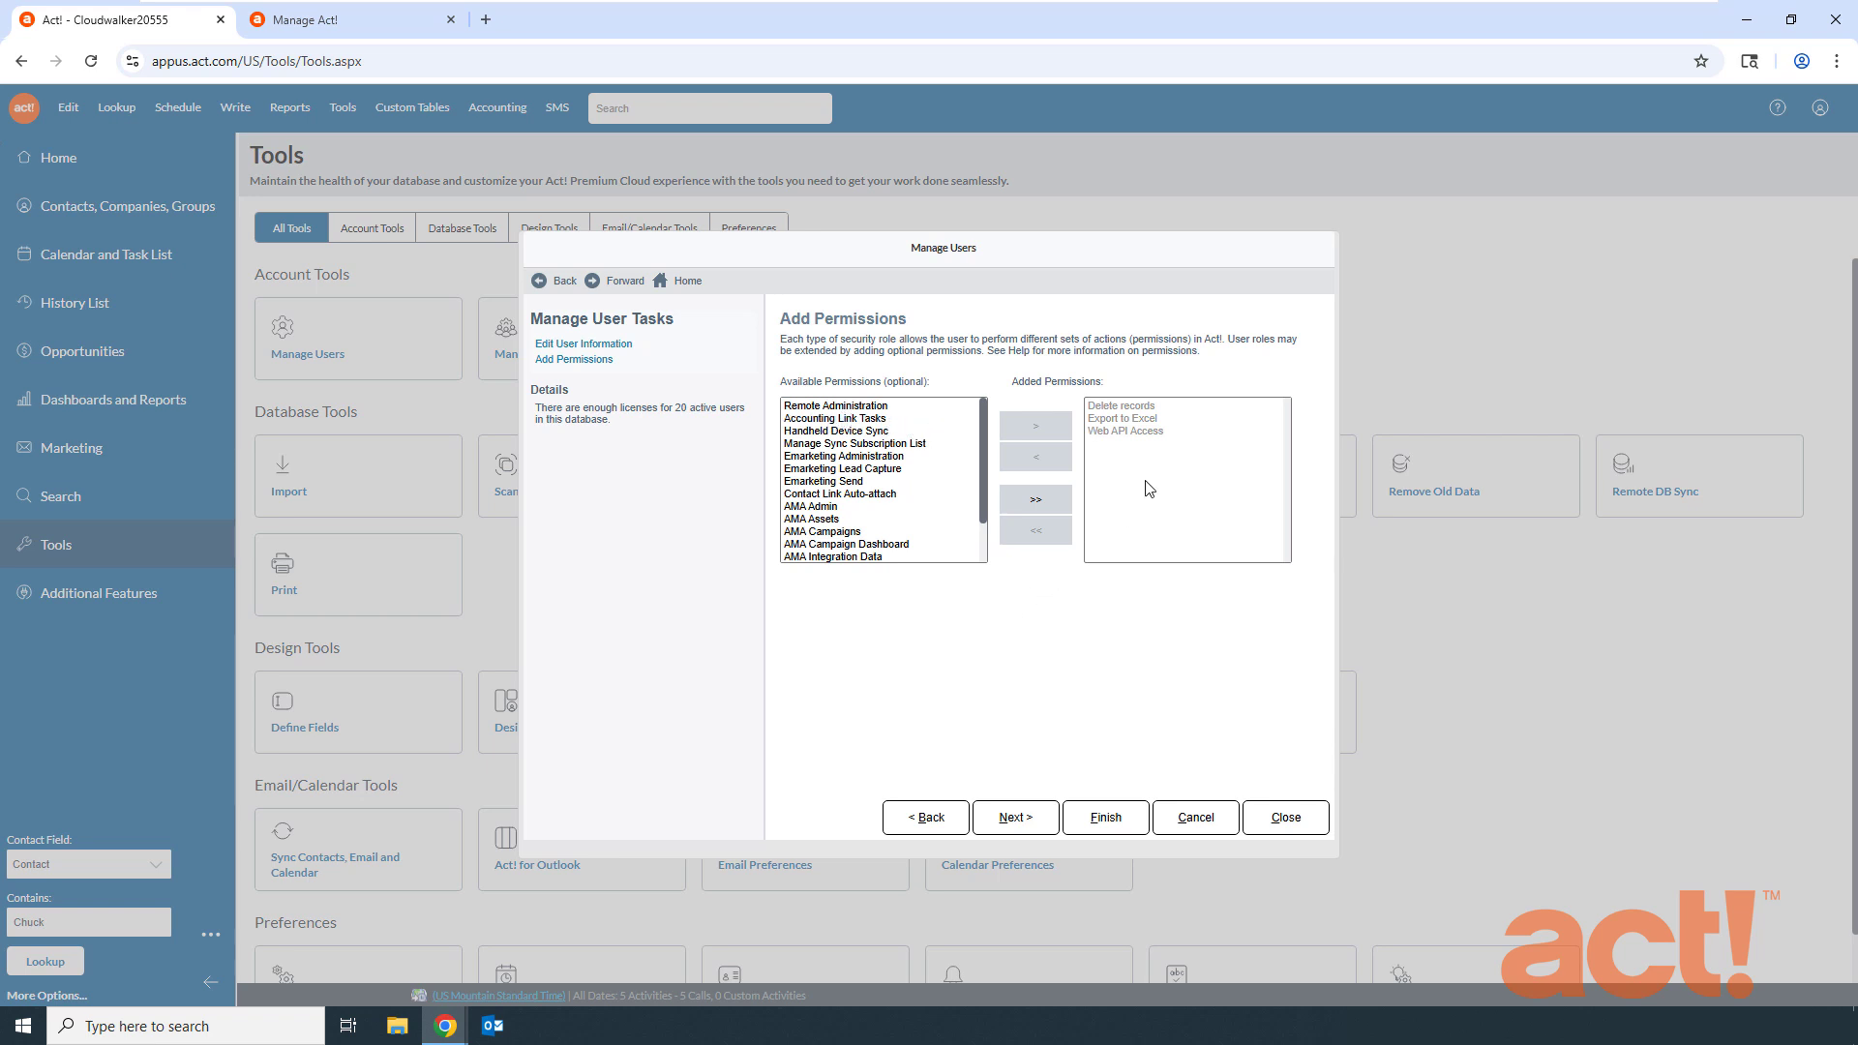
left_click(866, 406)
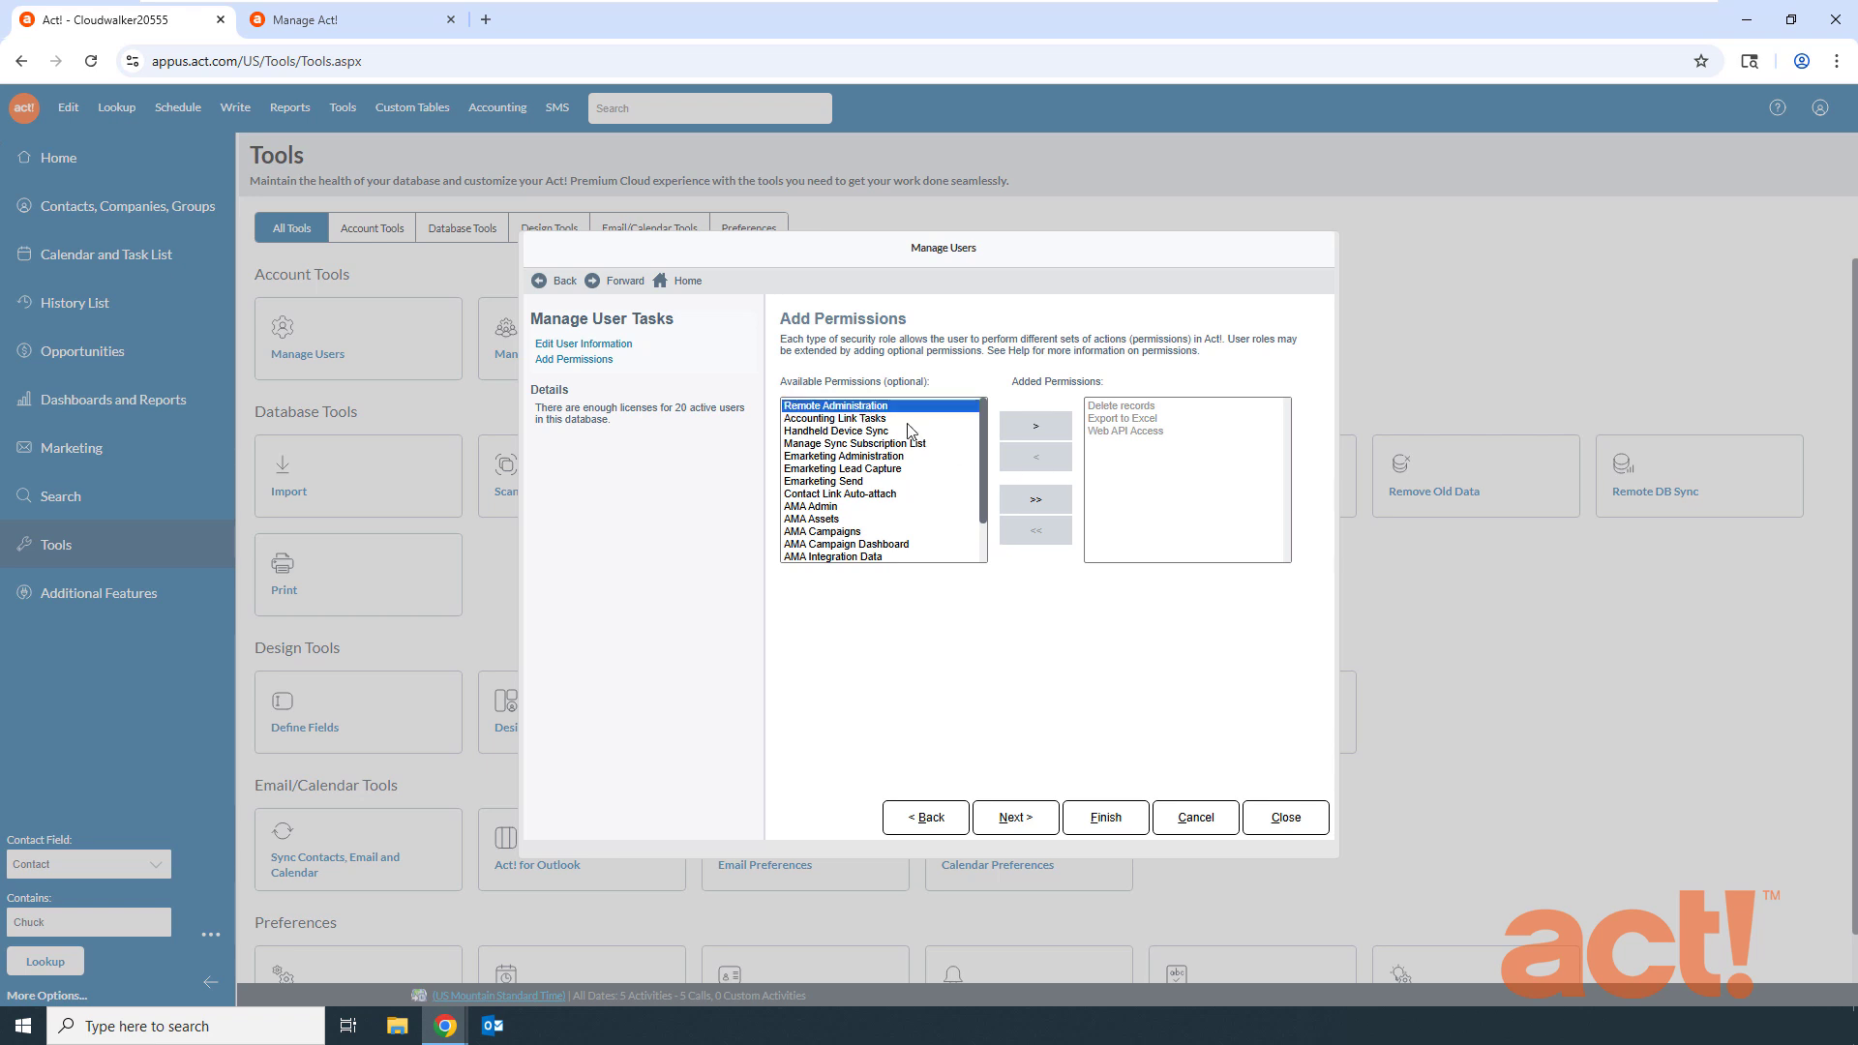
left_click(1036, 427)
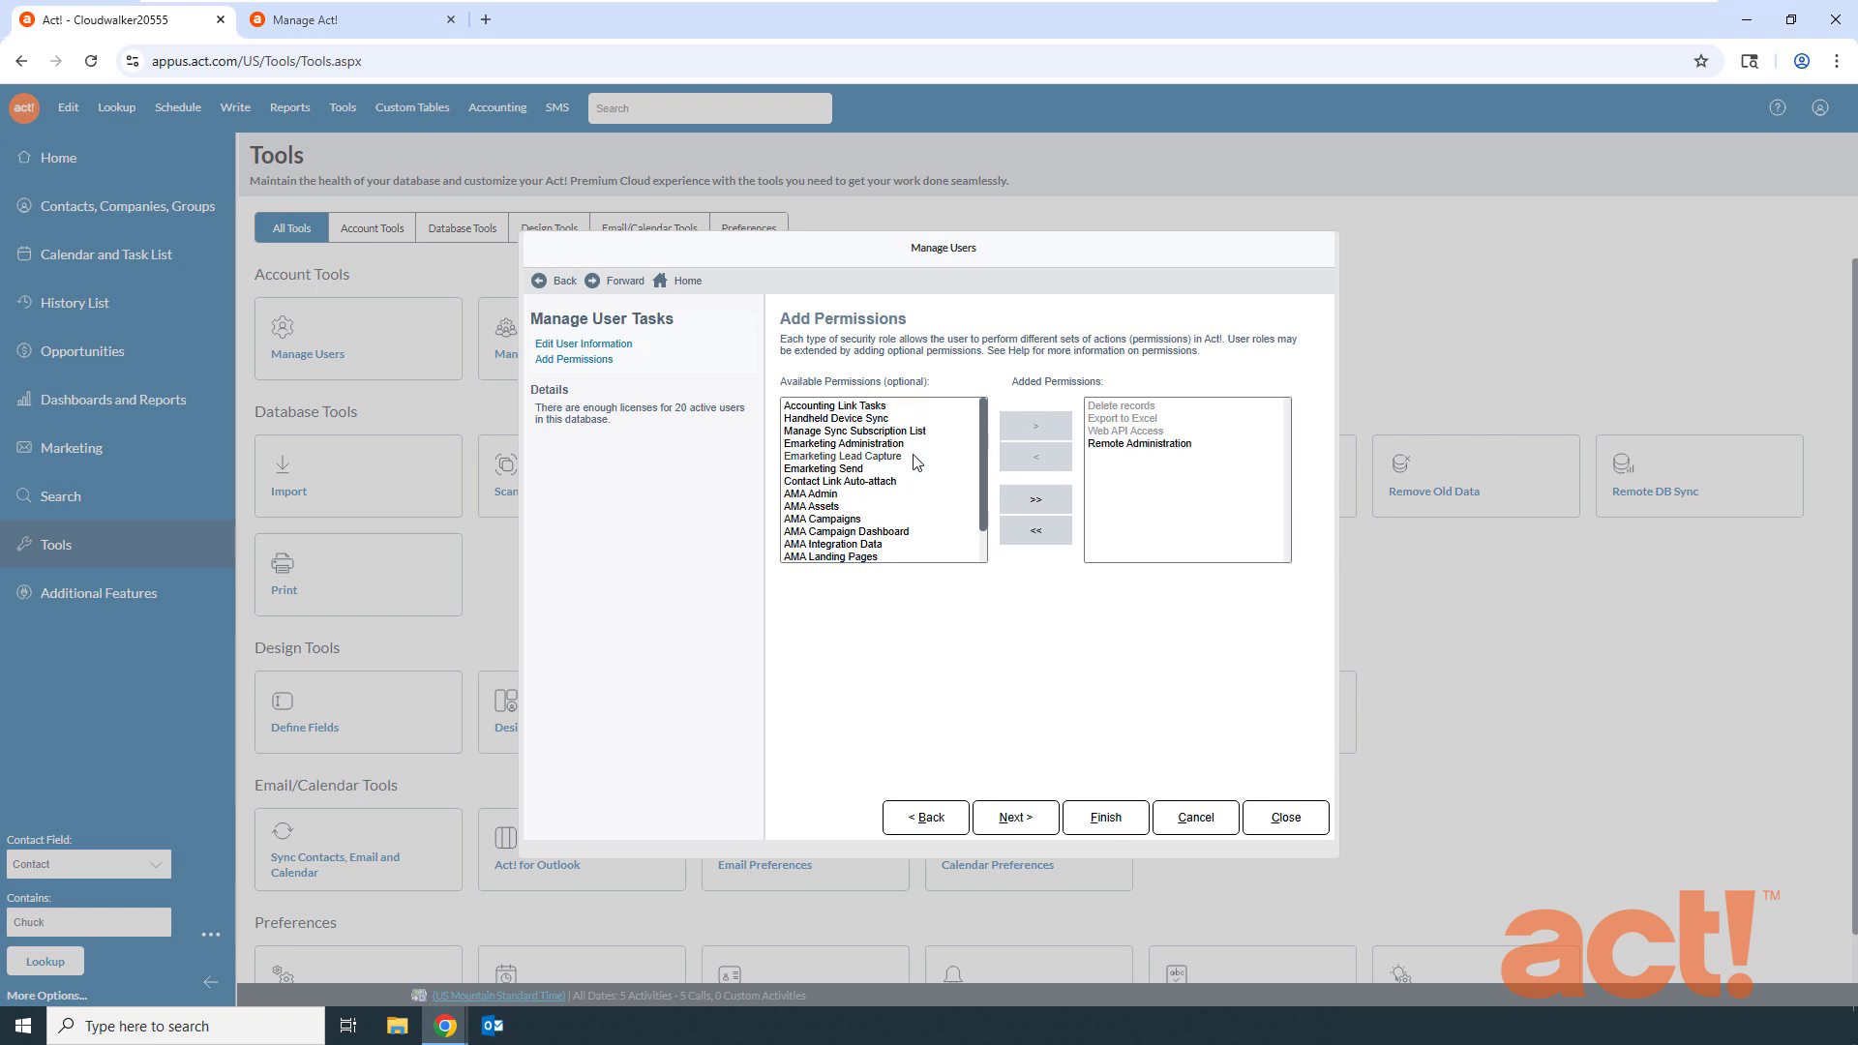
left_click(833, 495)
left_click(1049, 428)
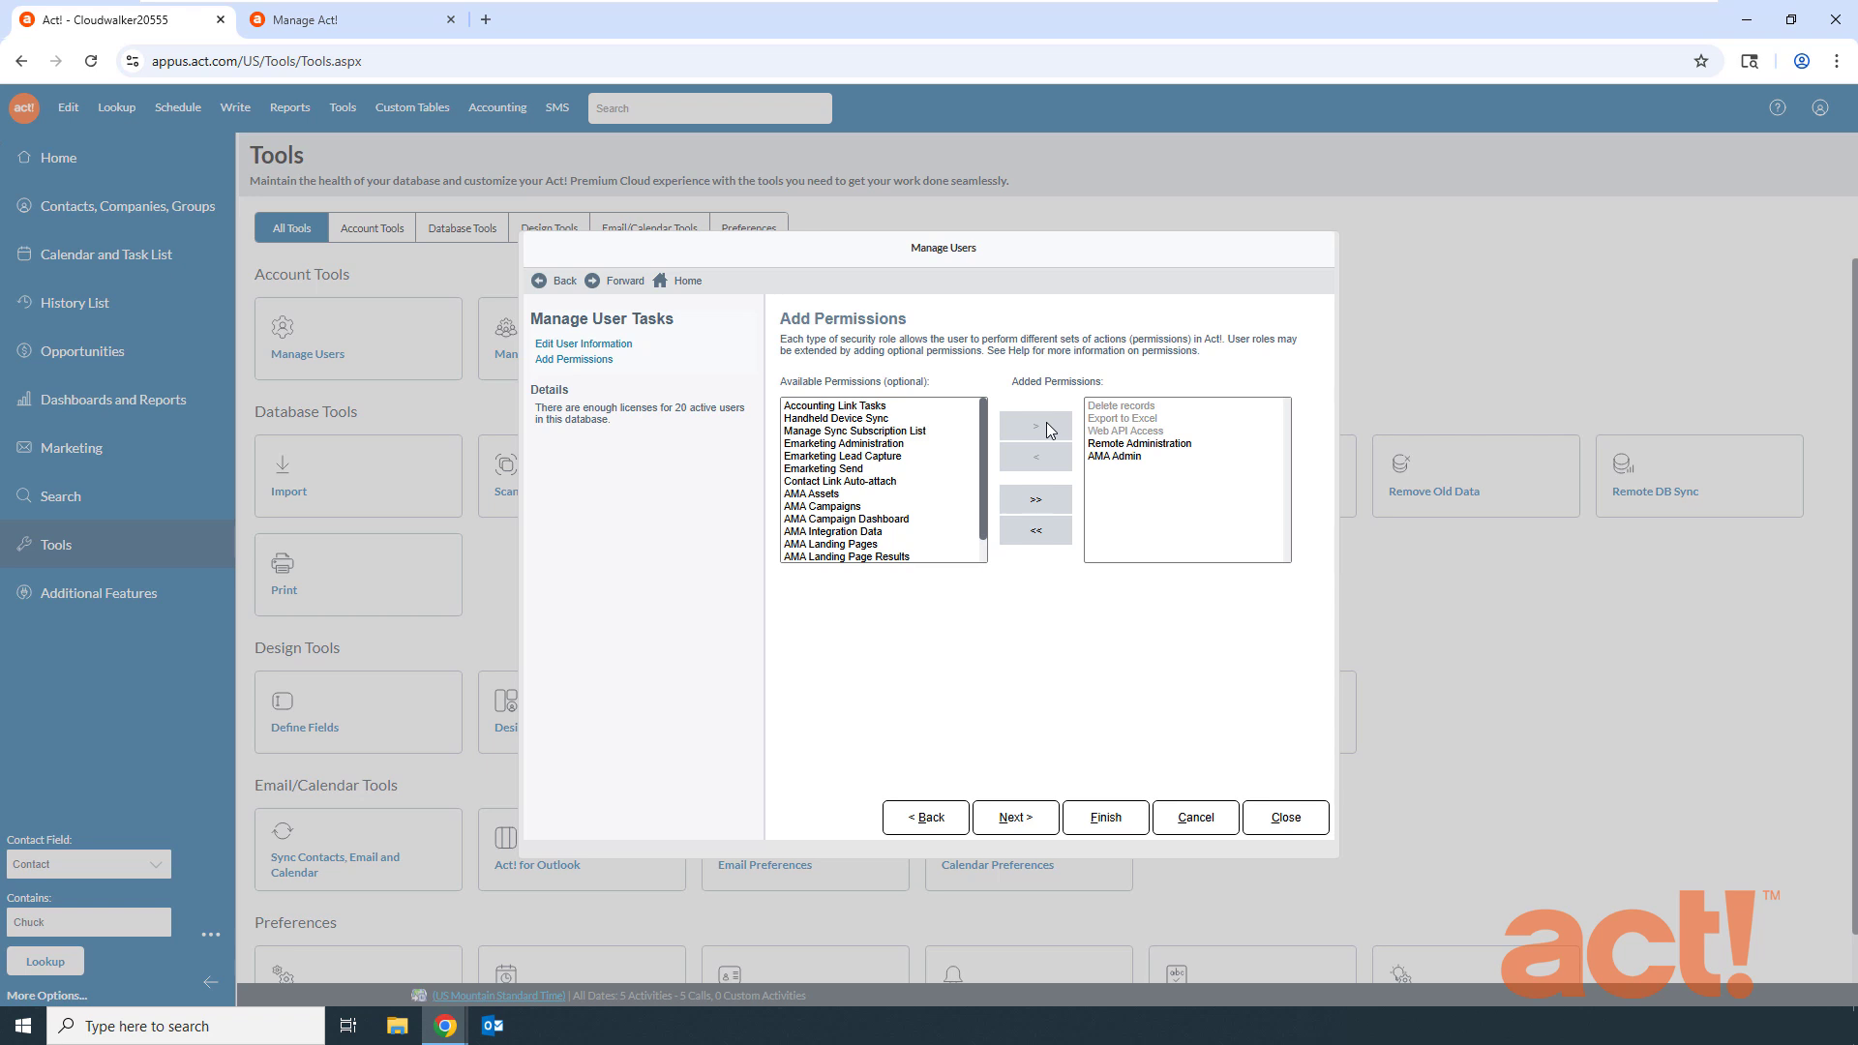
left_click(1105, 821)
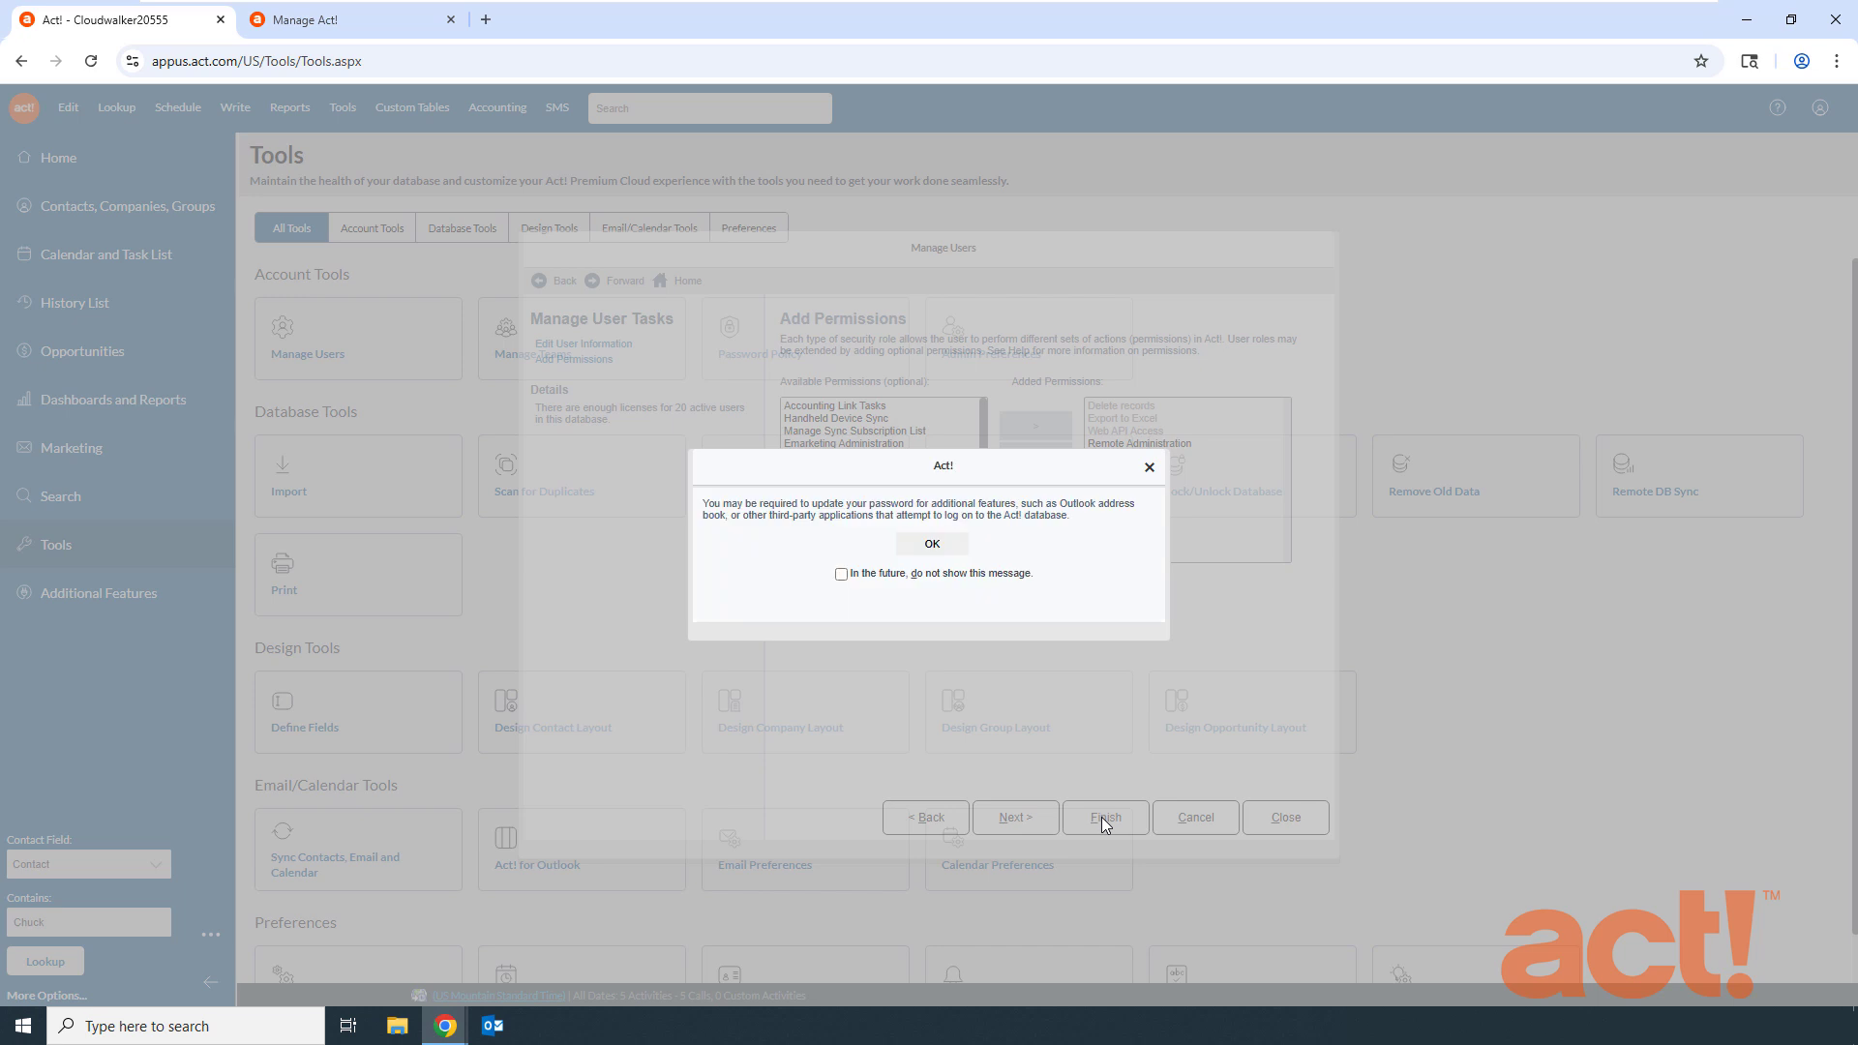
left_click(932, 545)
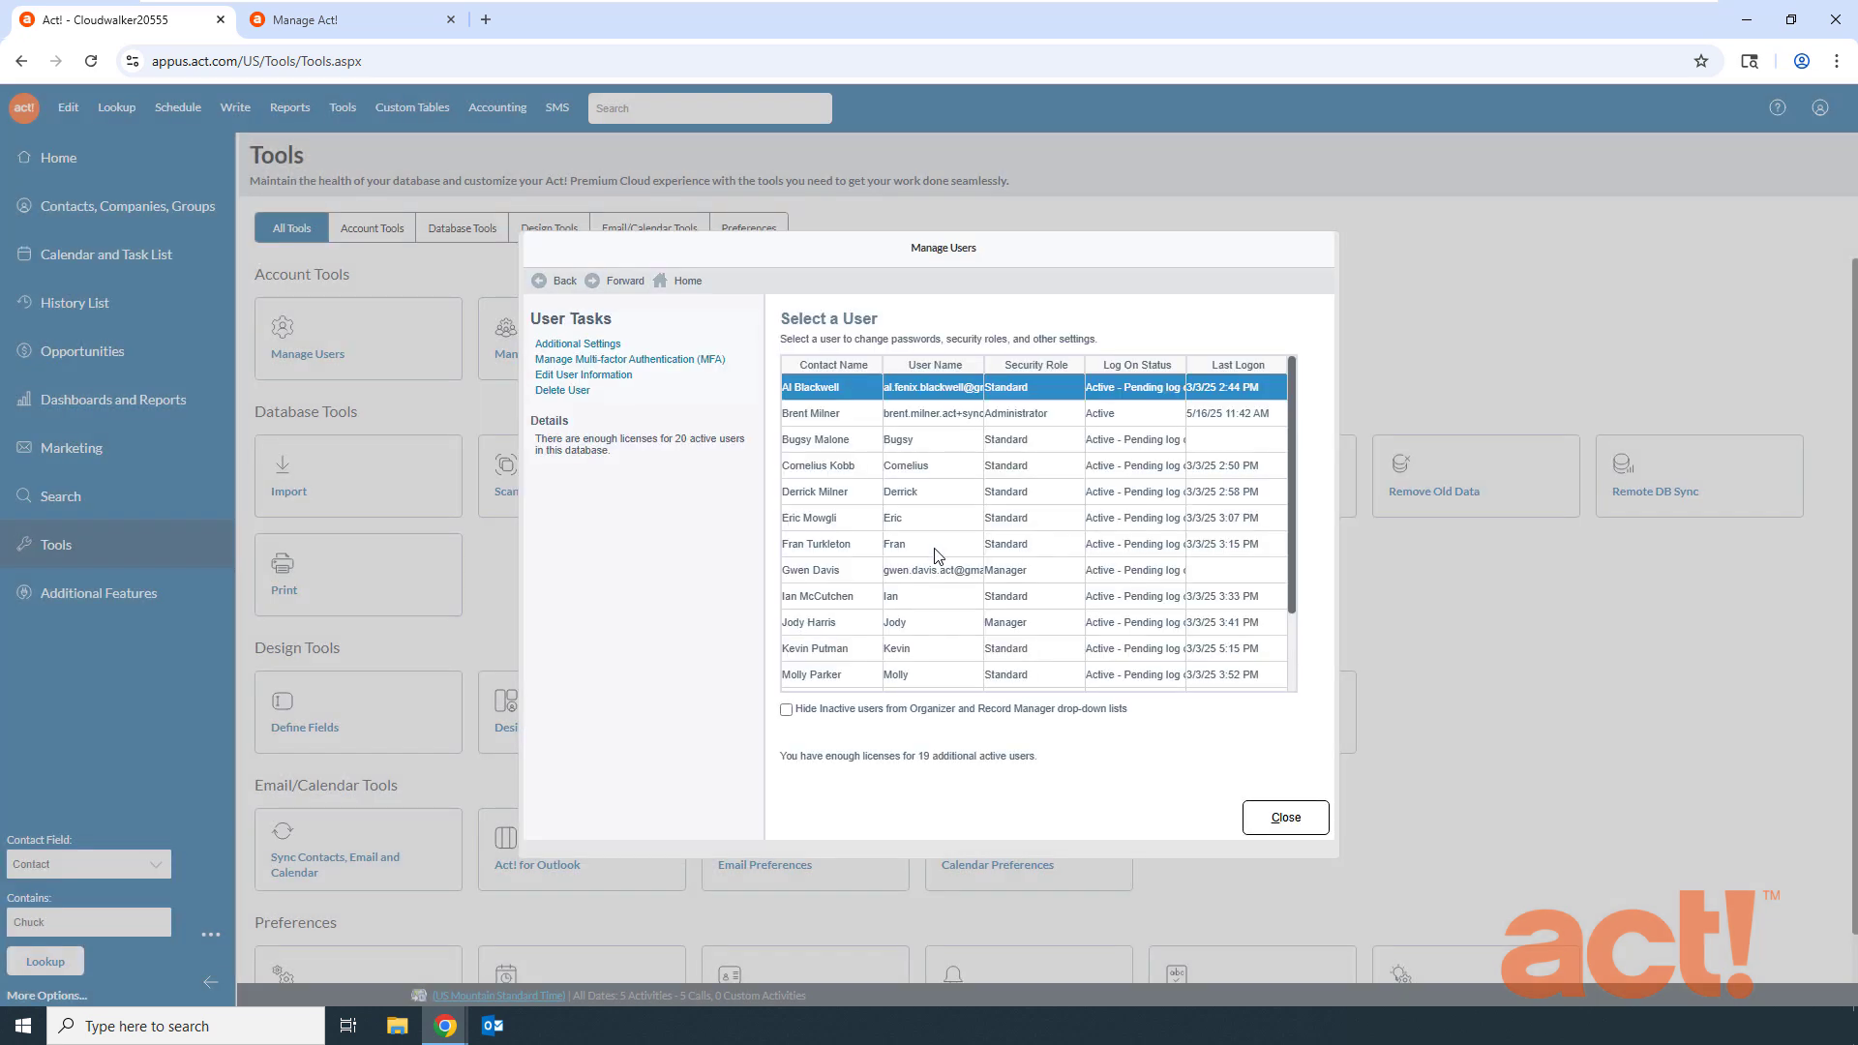